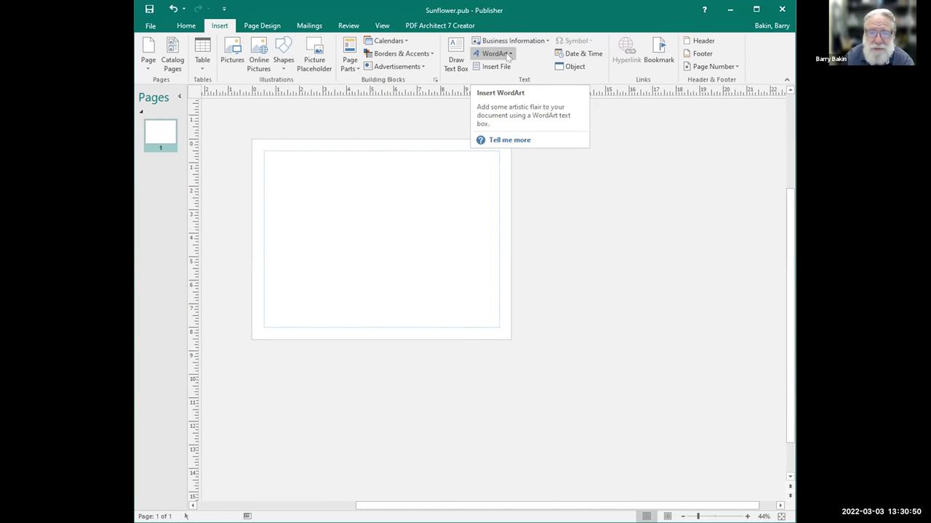
Insert ROSES as arched-transform WordArt in Arial Black at size 48.
click(508, 56)
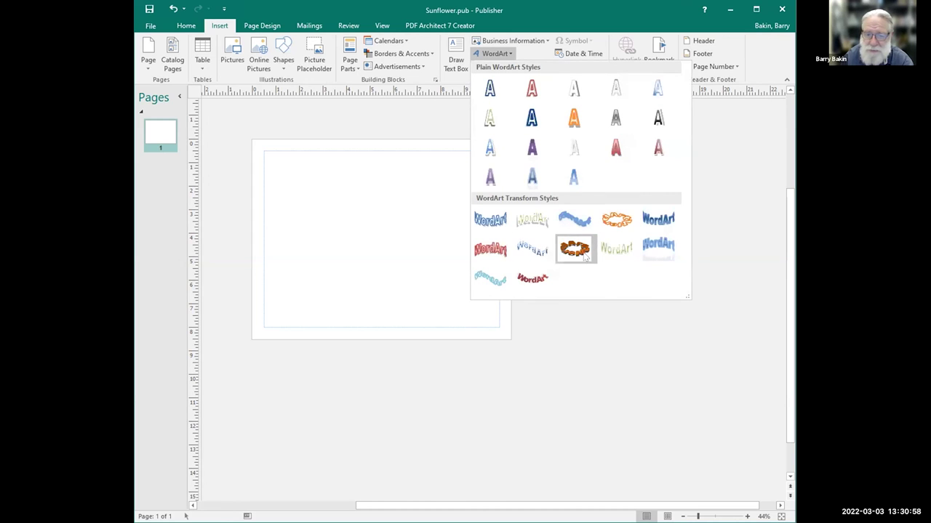
click(650, 230)
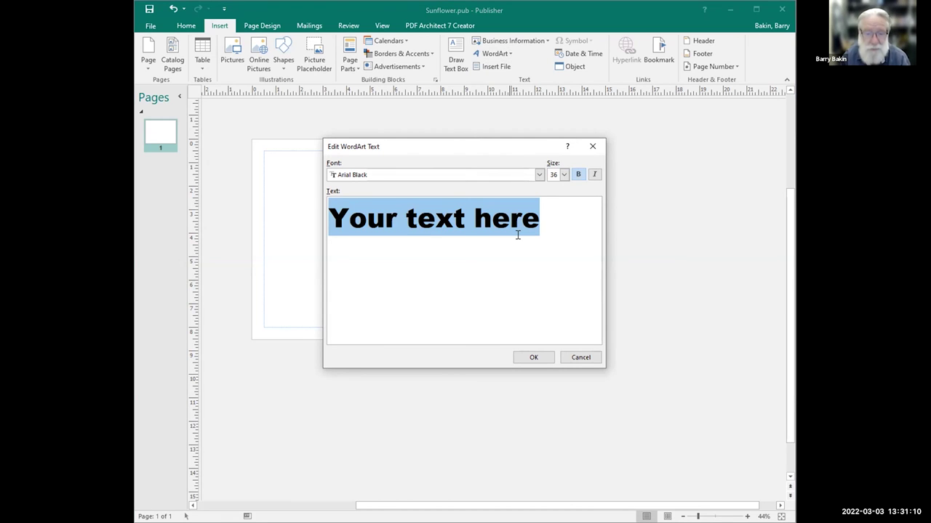
text(Ro)
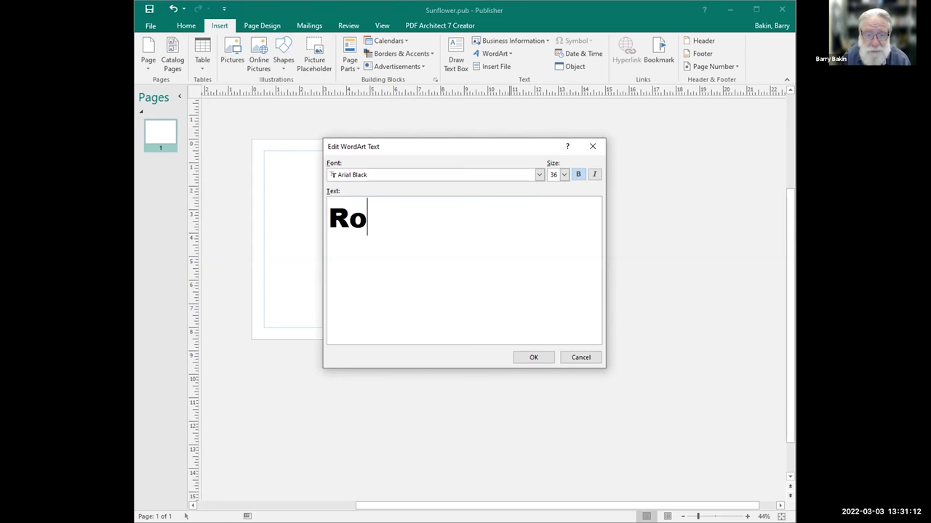
key(BackSpace)
text(OSES)
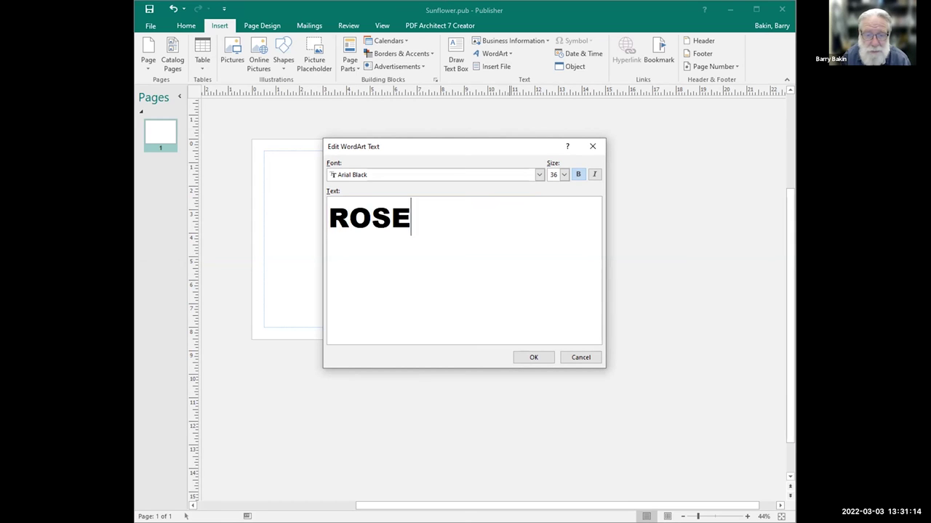
click(564, 174)
scroll(556, 231, down, 3)
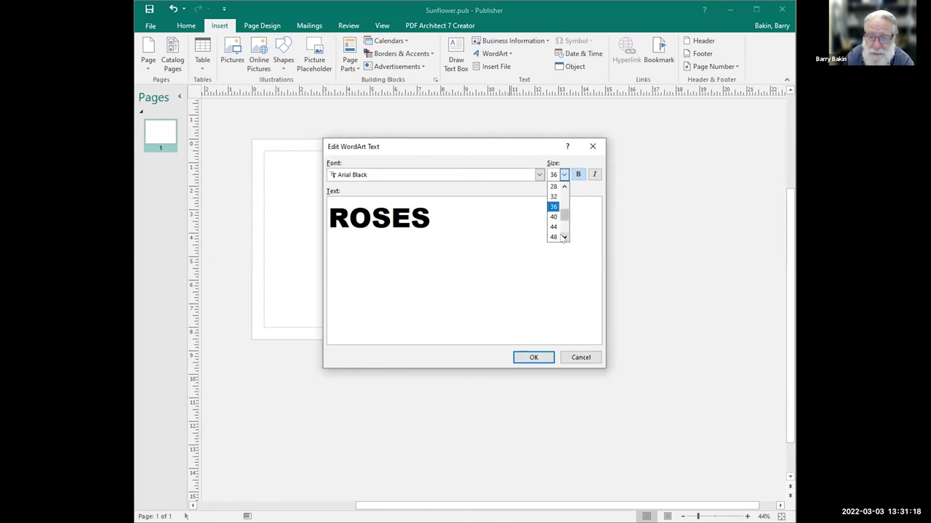
click(553, 234)
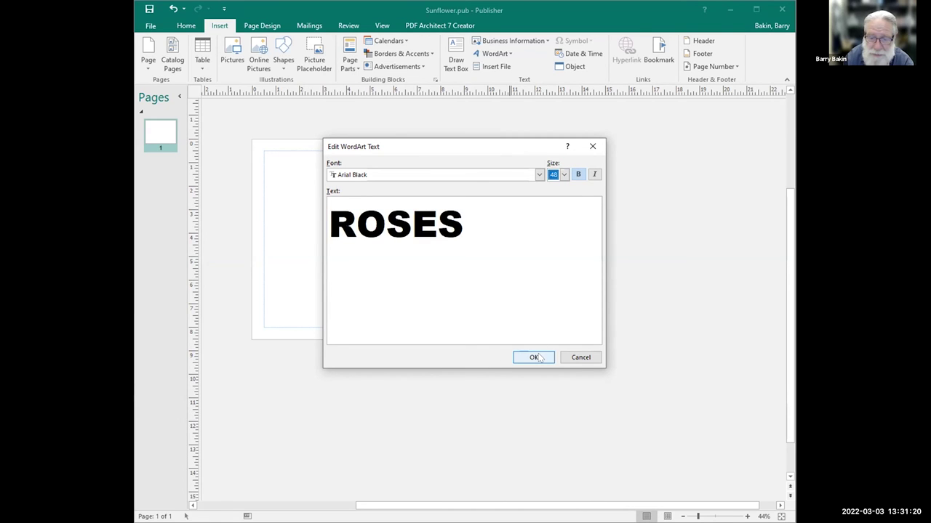
click(535, 357)
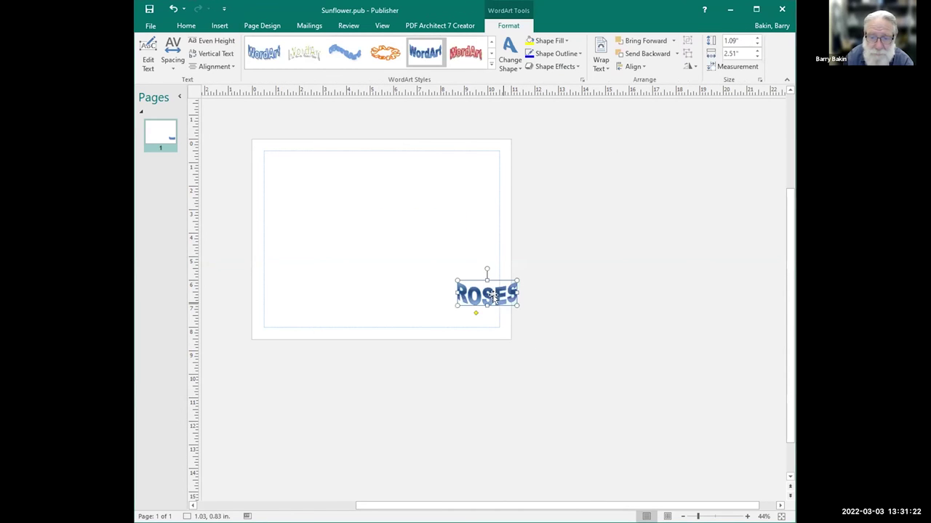
Centre ROSES and stretch it to about 9.76 by 7.11 inches across the page.
drag(489, 294, 474, 320)
drag(345, 232, 274, 152)
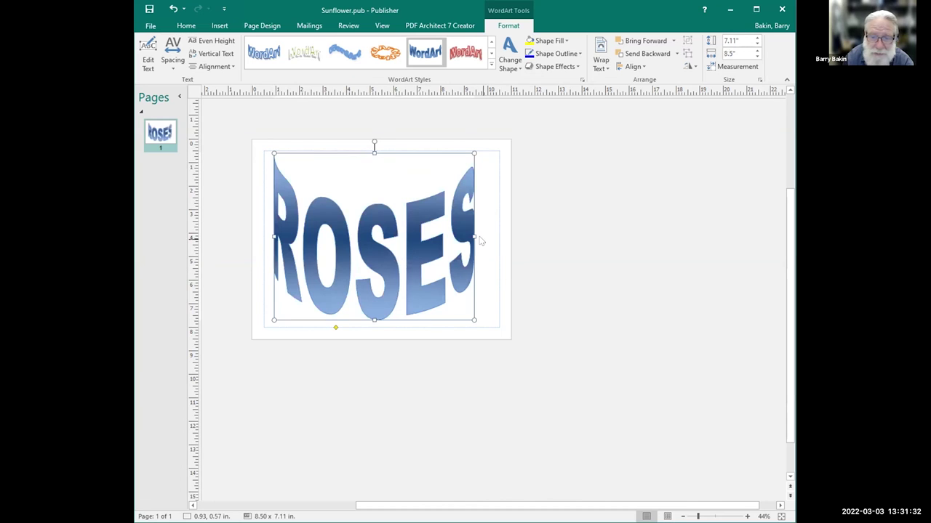
drag(476, 237, 499, 231)
drag(273, 237, 269, 237)
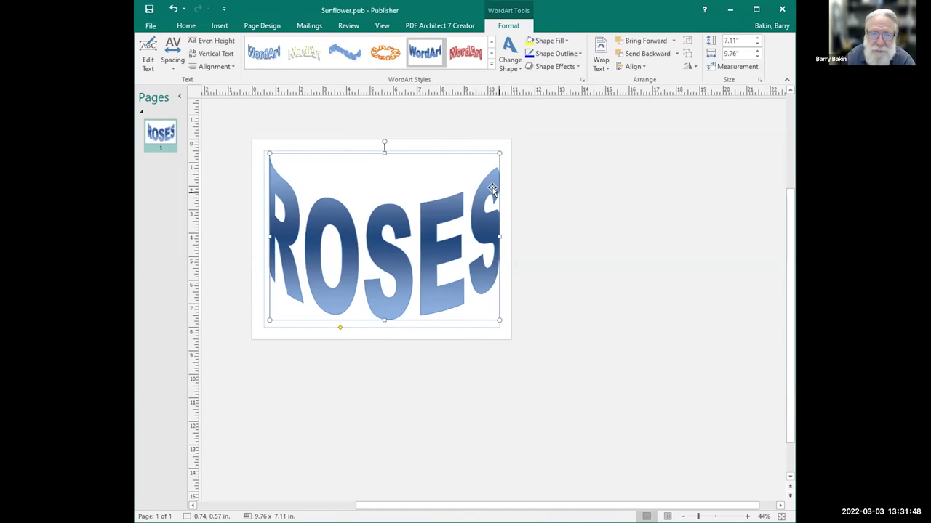
Try several WordArt styles on ROSES, settling on the dark red style.
click(465, 53)
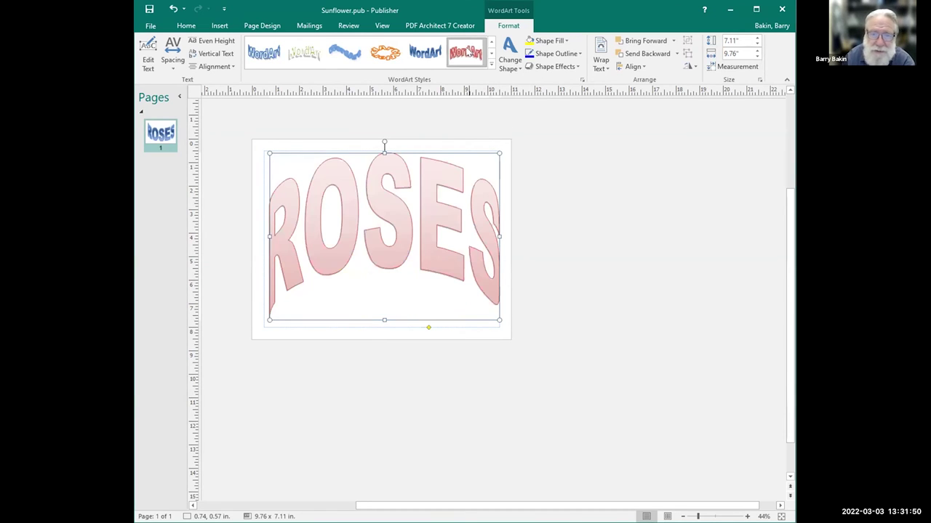
click(491, 53)
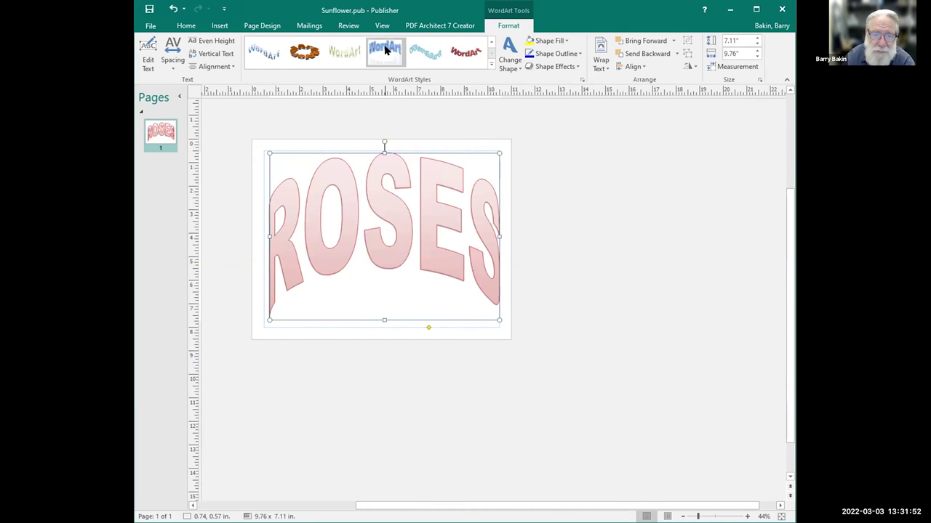
click(426, 51)
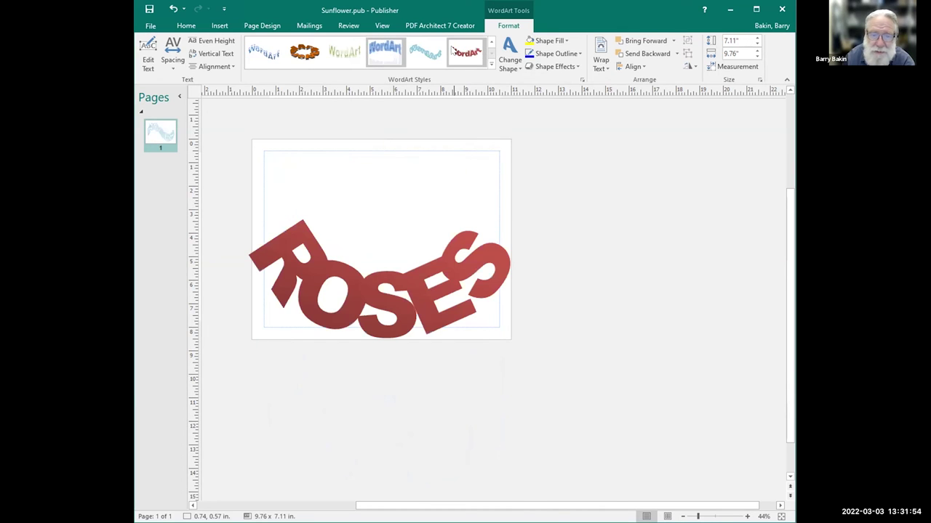
click(456, 50)
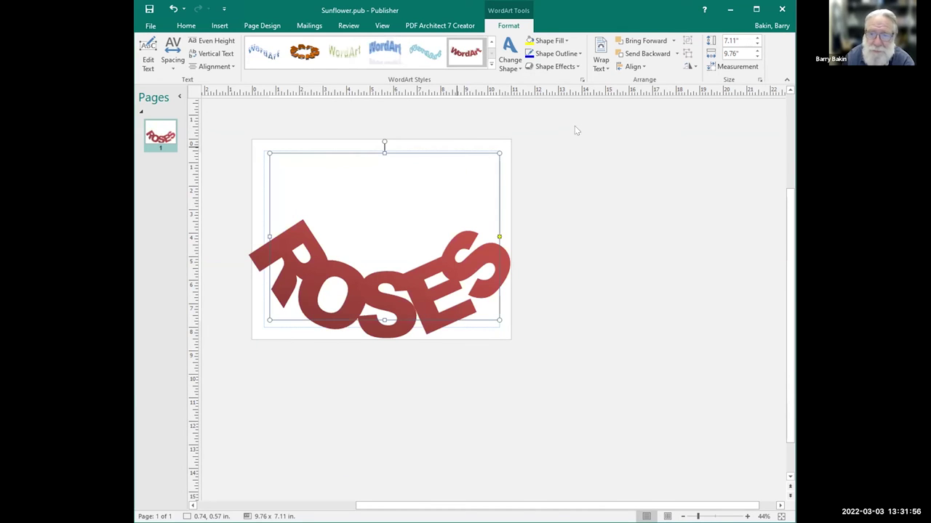
Warp ROSES into an arched shape.
click(578, 67)
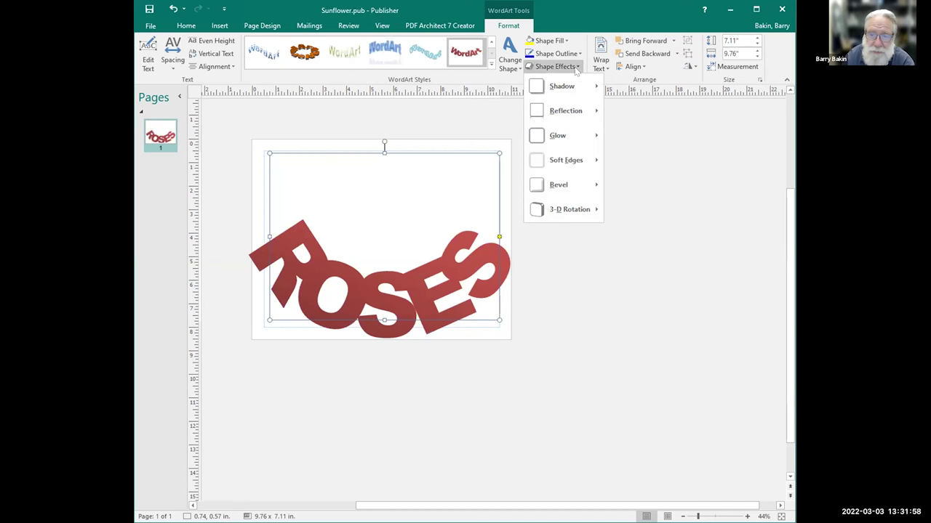
click(518, 68)
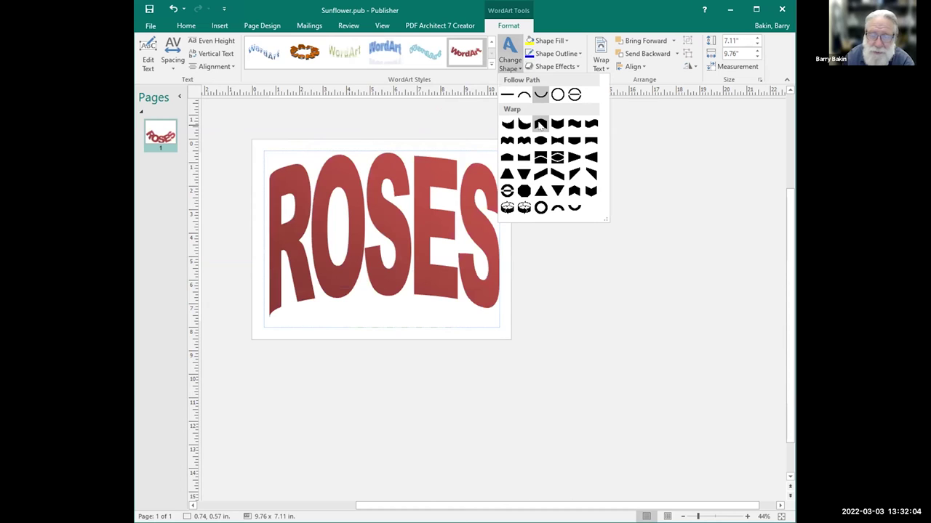
click(540, 125)
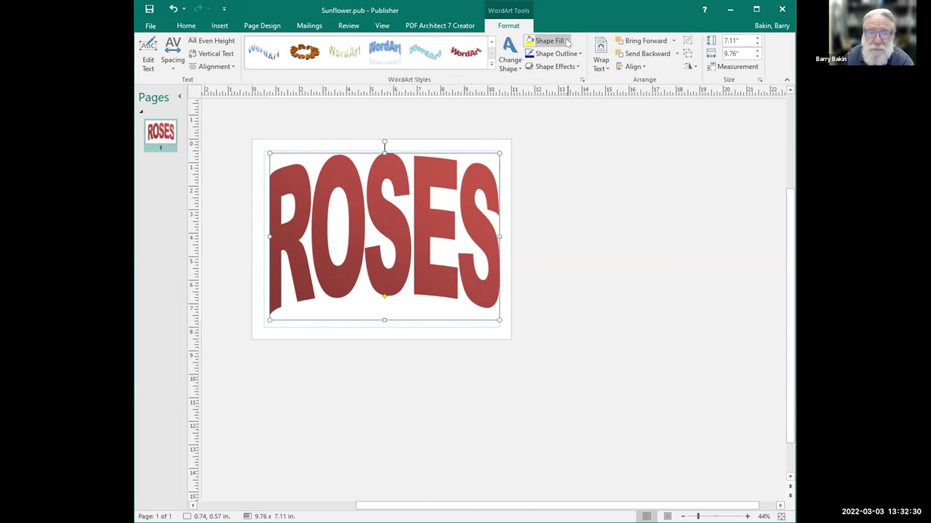
Attempt a picture fill for ROSES, then cancel the stalled online picture loading.
click(567, 42)
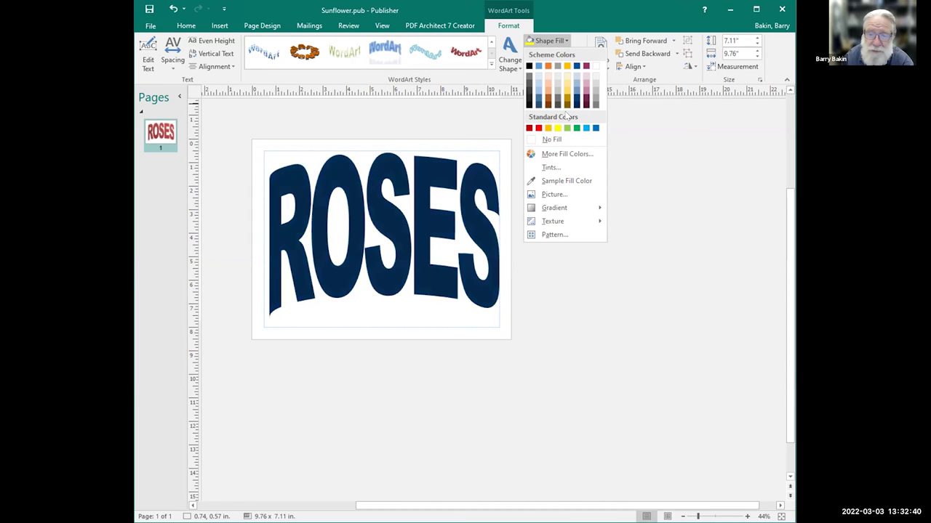
click(555, 195)
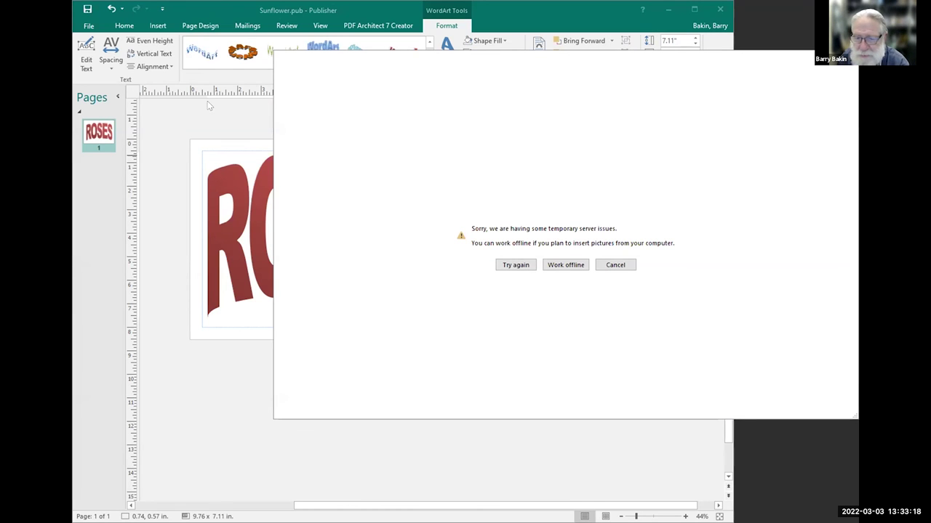
click(519, 266)
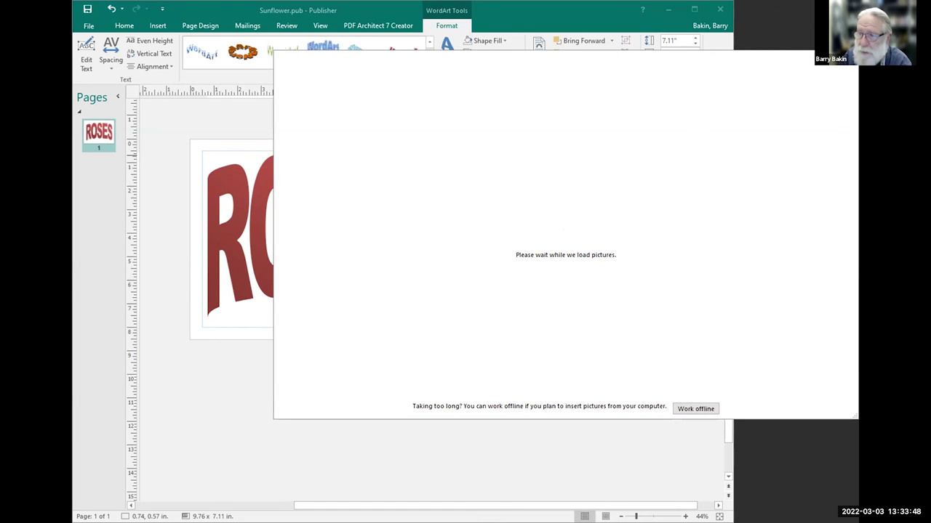
key(Escape)
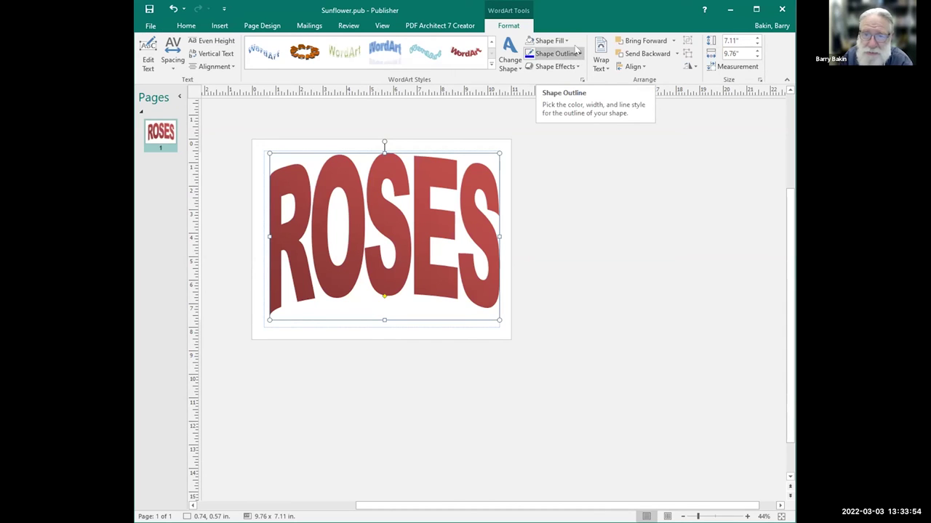
Fill the ROSES letters offline with the sandwich photo from the TDLS March 2 thru 4 folder.
click(566, 42)
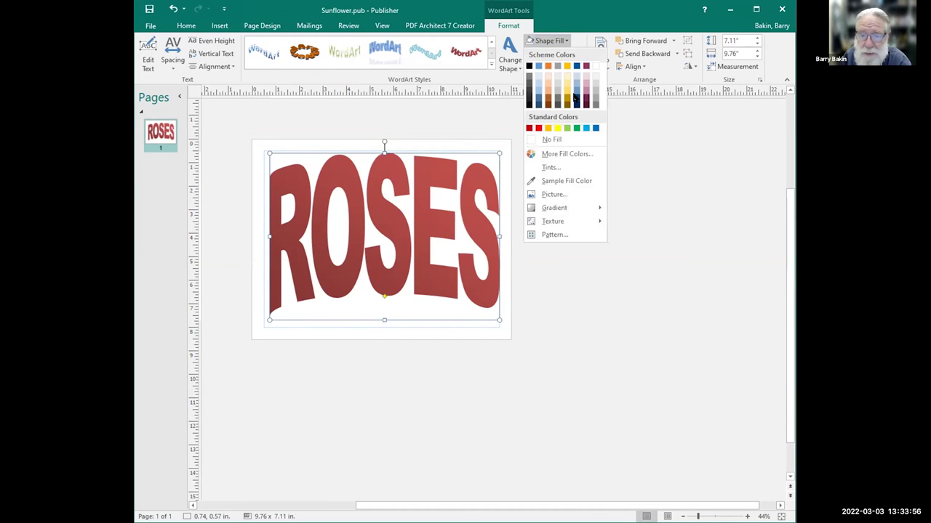
click(554, 195)
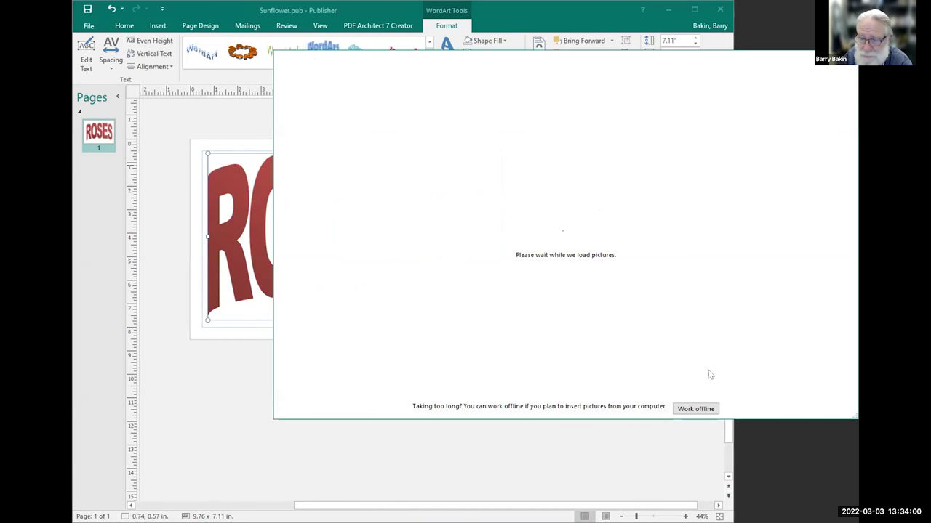
click(696, 409)
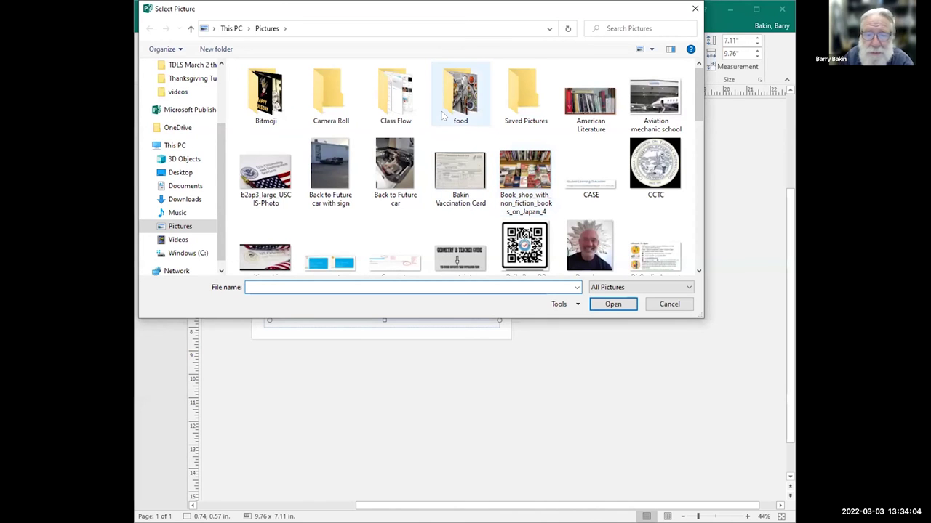
click(188, 66)
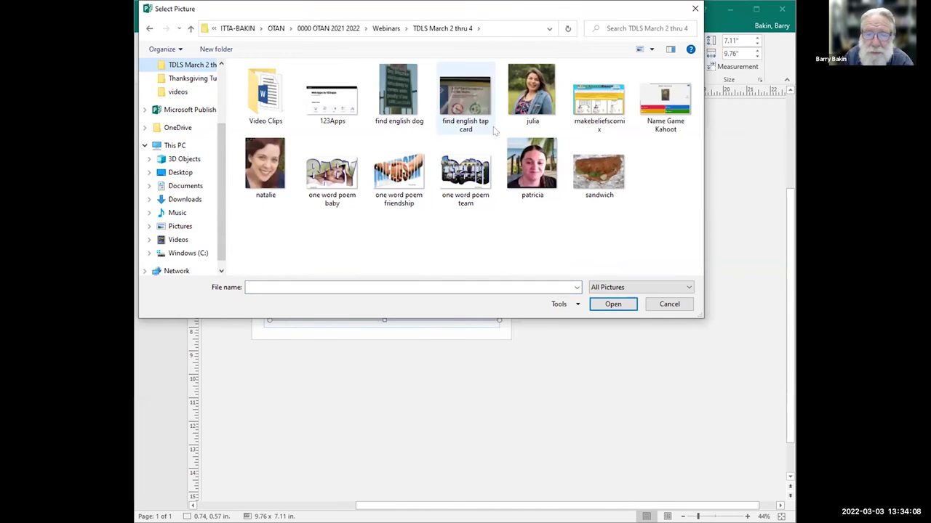
click(603, 171)
click(615, 309)
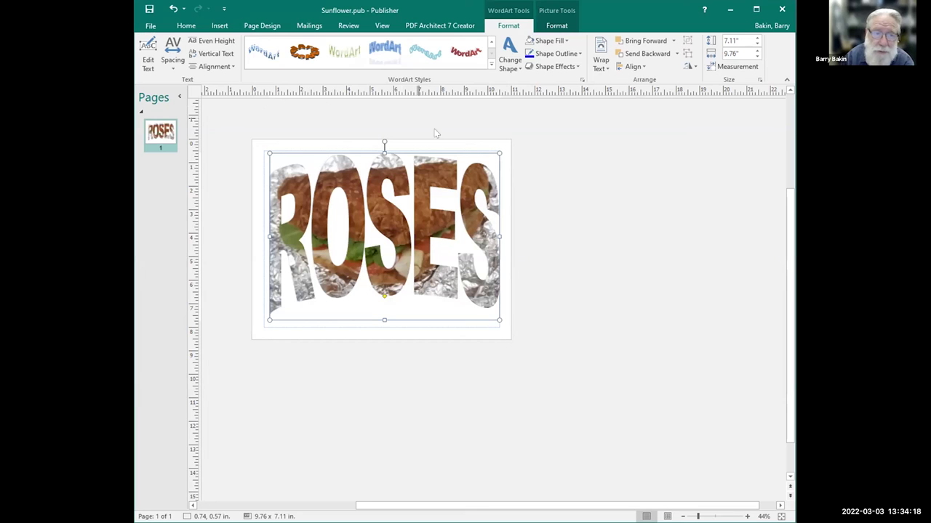
Replace the WordArt text ROSES with LUNCH and deselect it.
click(149, 58)
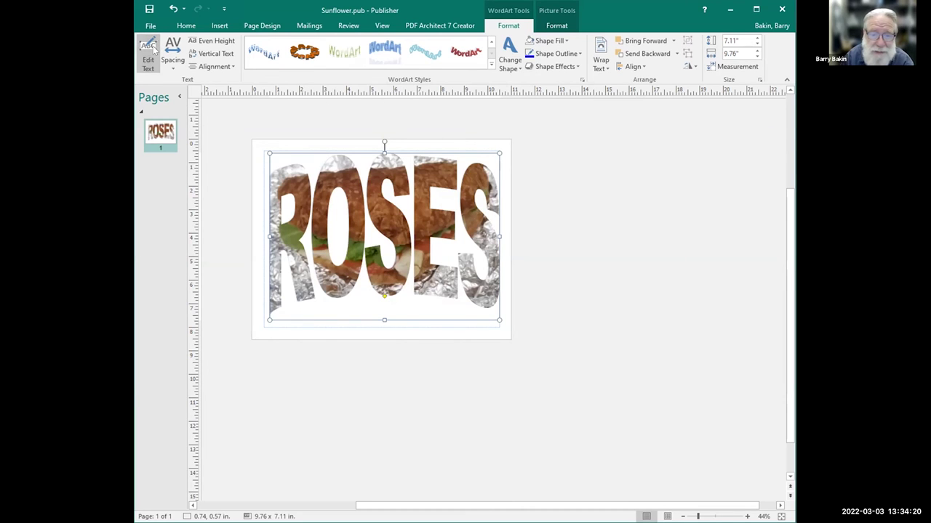
text(LUNCH)
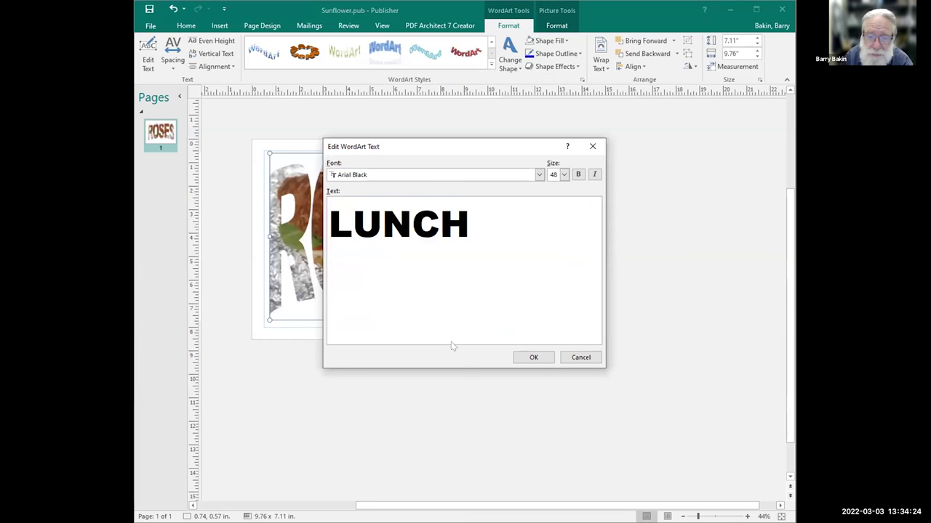
click(538, 357)
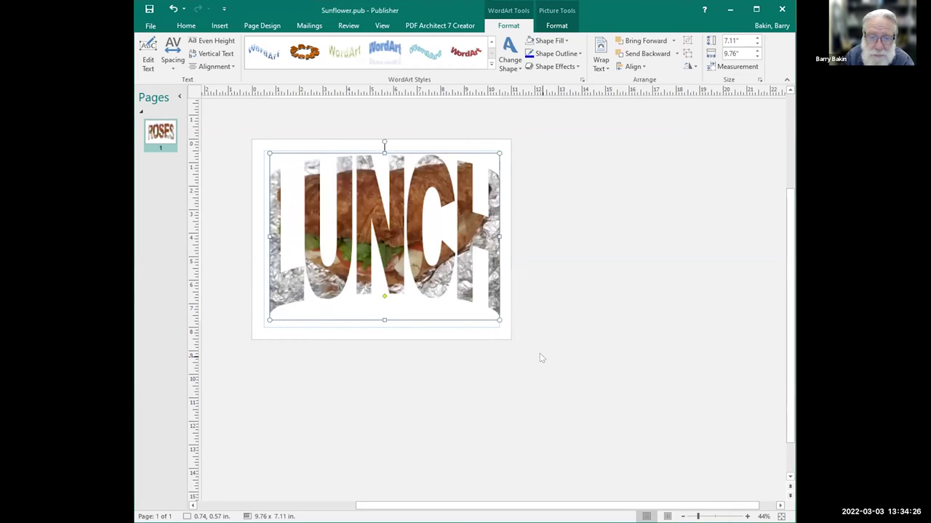
click(534, 363)
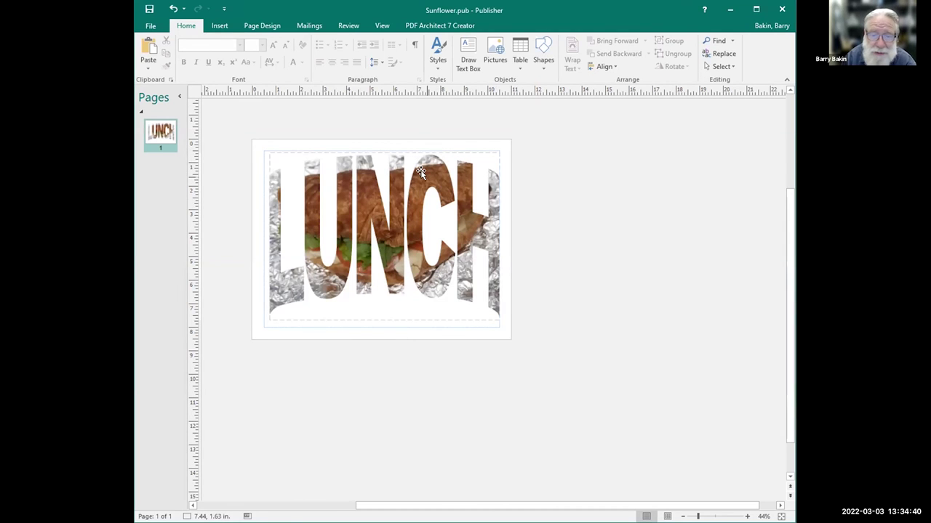
Apply a warp shape to LUNCH, then swap it for a different warp.
click(418, 169)
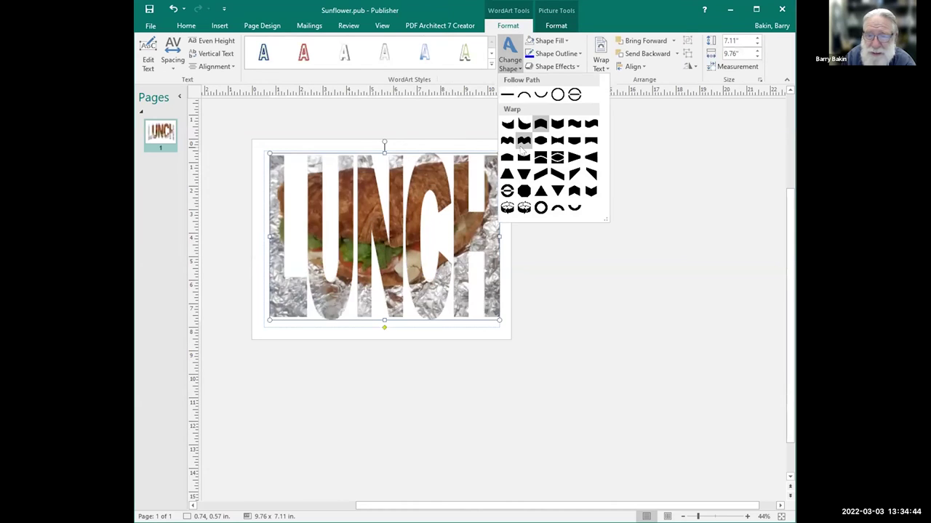
click(522, 156)
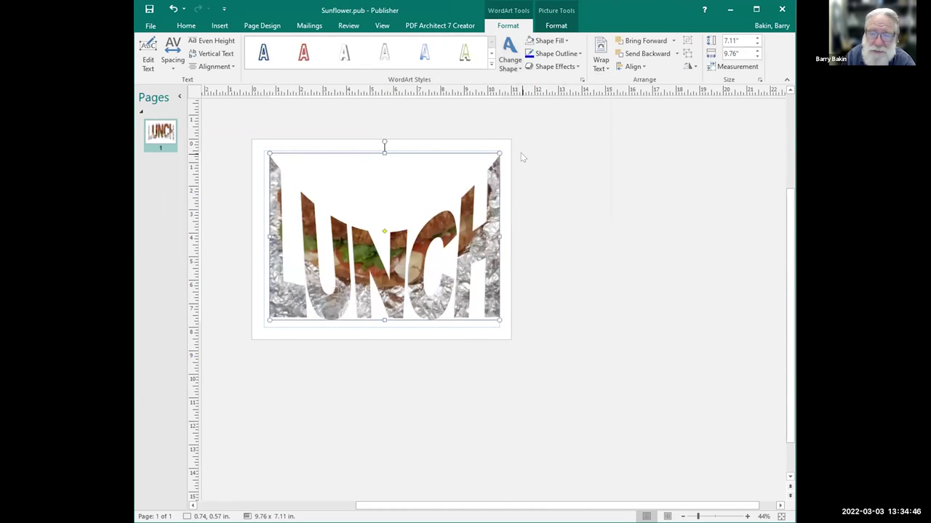
click(521, 70)
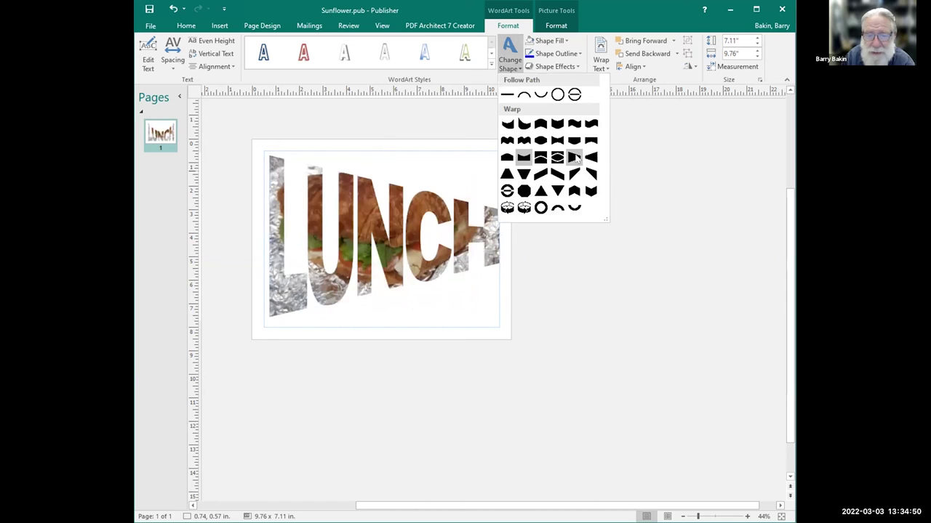
click(524, 191)
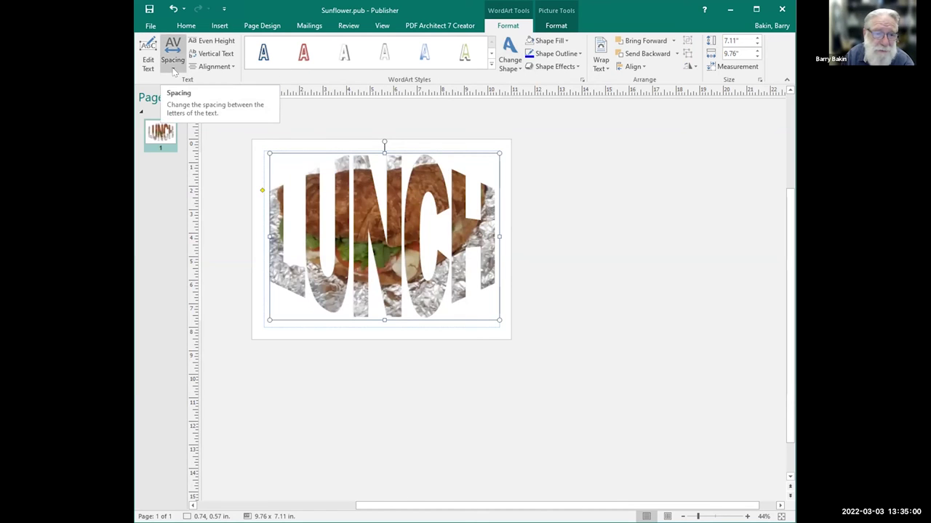
Set LUNCH letter spacing to Very Loose, then change it to Very Tight.
click(174, 70)
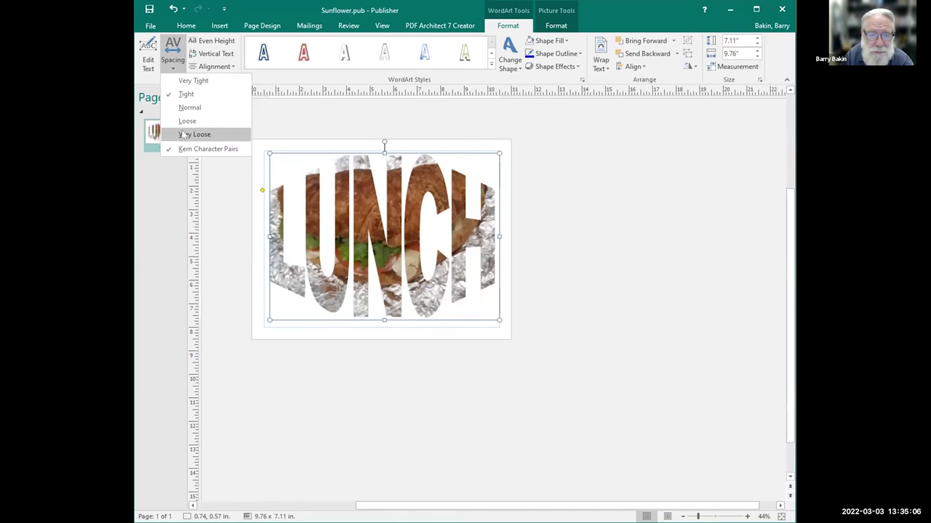
click(184, 134)
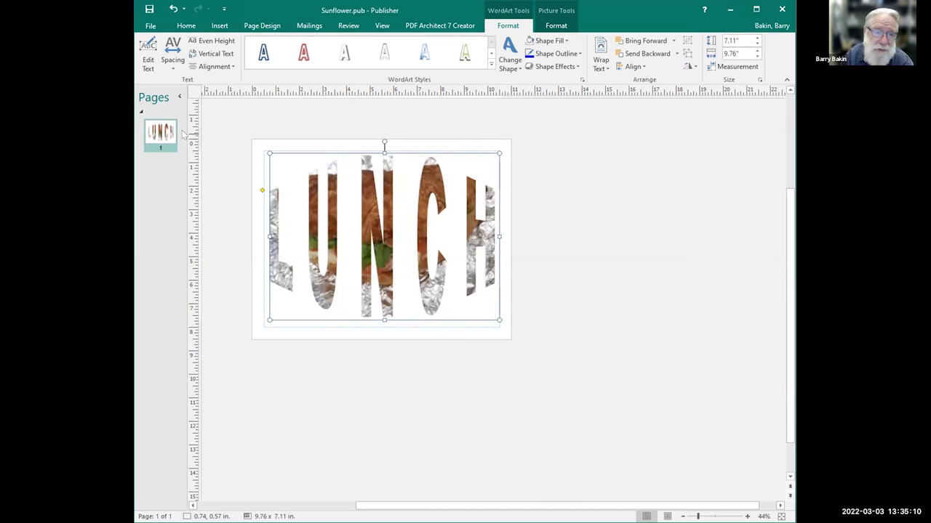
click(173, 62)
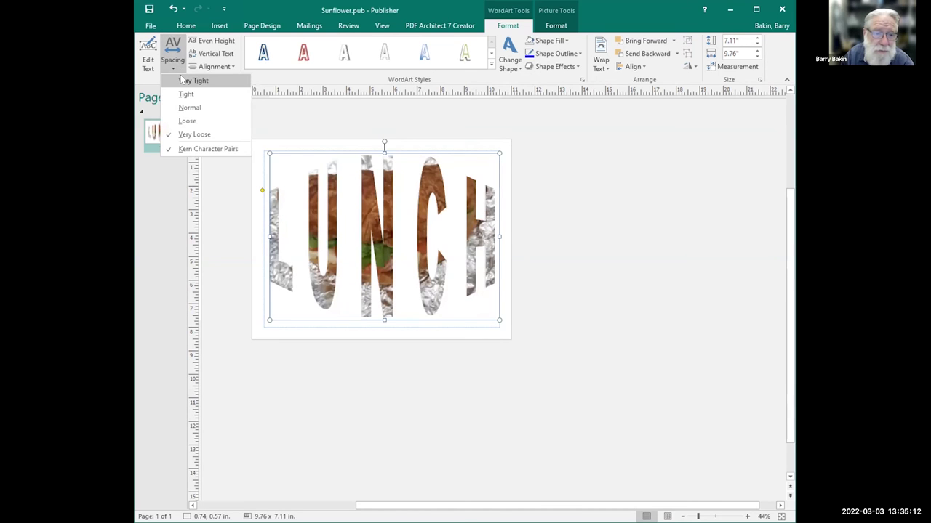
click(183, 80)
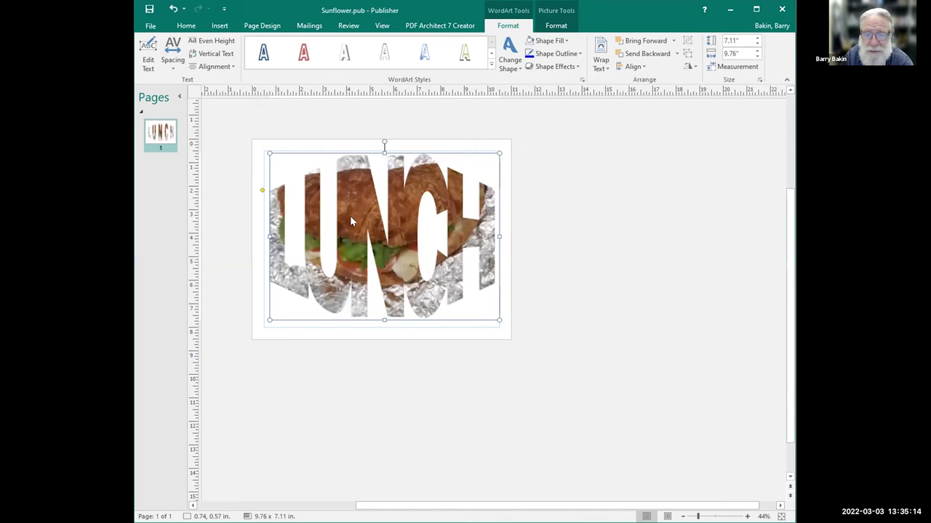
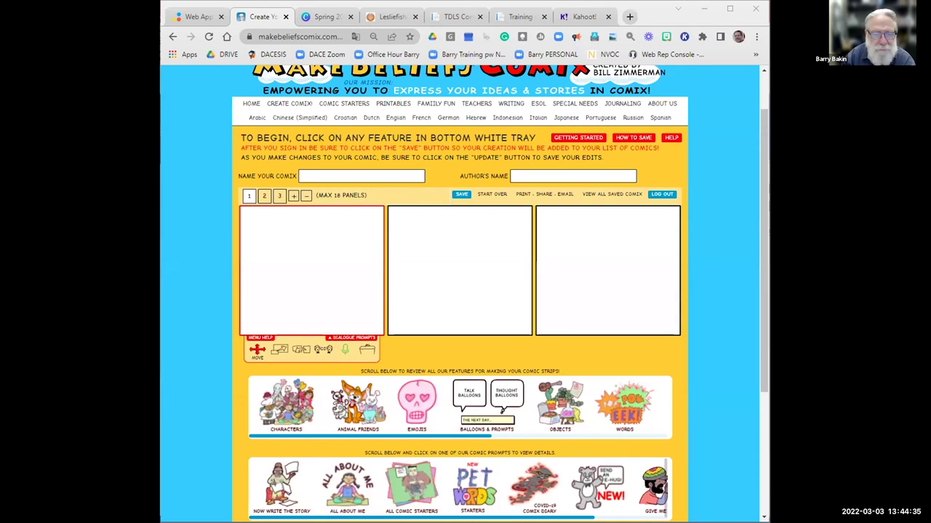
Maximize the browser and scroll until the logo and the comic editor are in view.
key(super+Up)
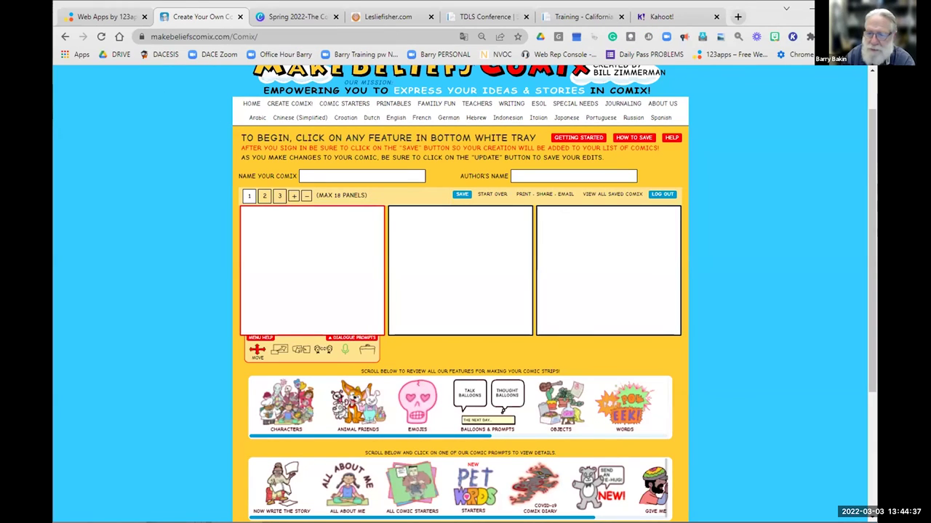
scroll(867, 166, up, 2)
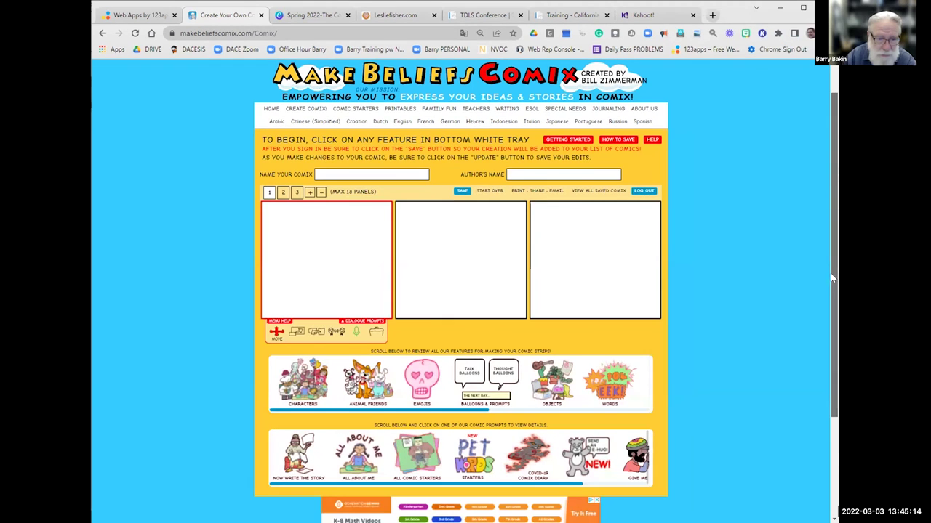
scroll(868, 334, down, 1)
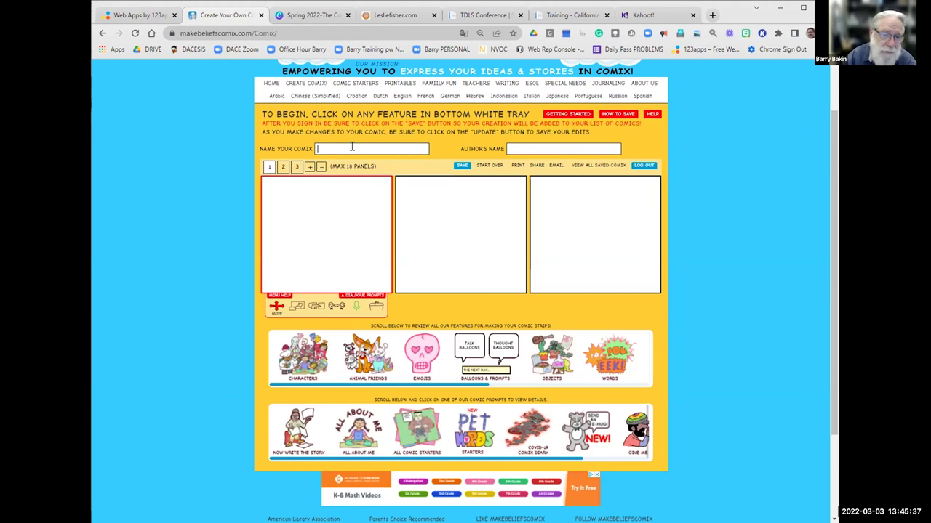
Name the comic 'TDLS 2022', enter the author's name, and show the character gallery.
text(TDLS )
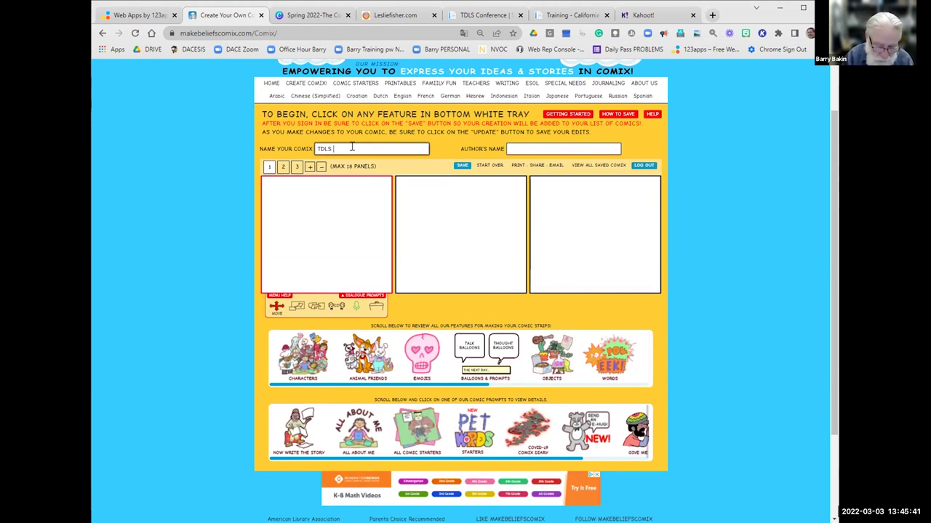
text(2022)
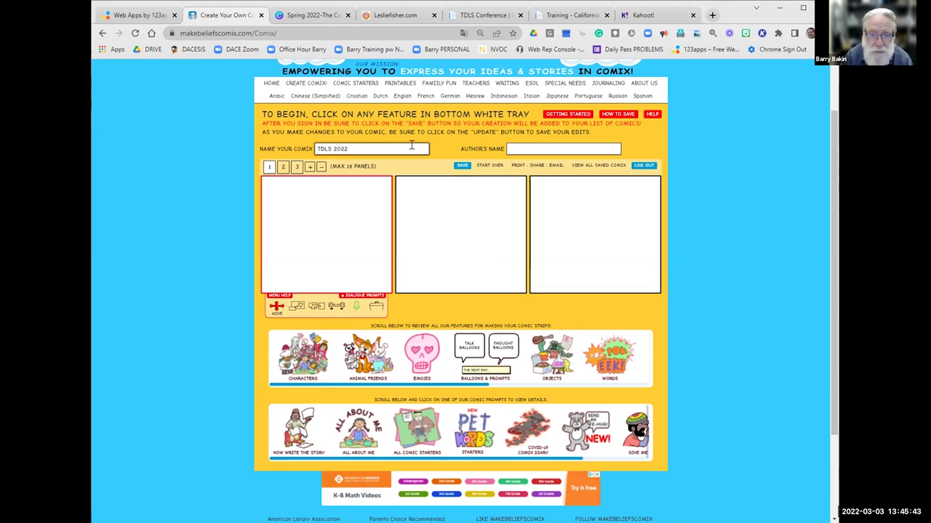
click(533, 147)
text(Barry)
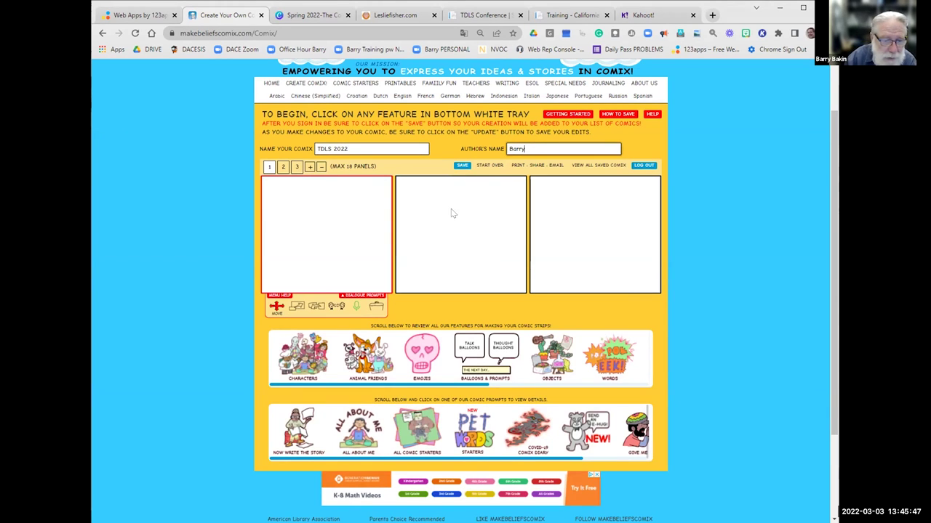
click(311, 367)
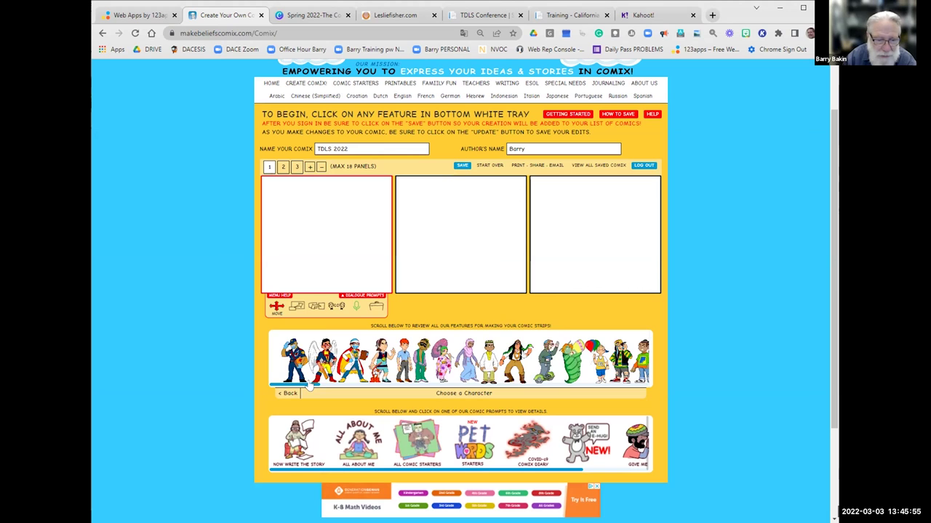
Scroll the Choose a Character strip and pick the boy to see his poses.
drag(309, 388, 394, 389)
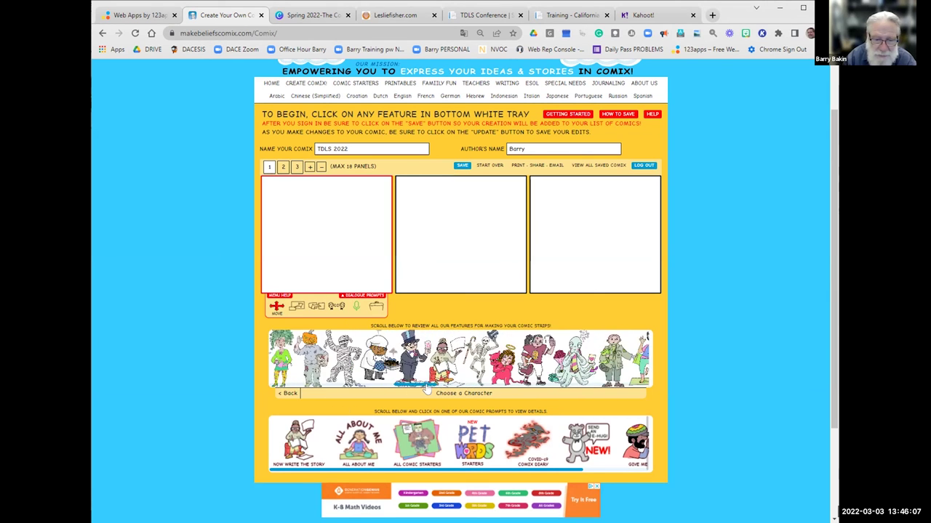
drag(434, 390, 542, 385)
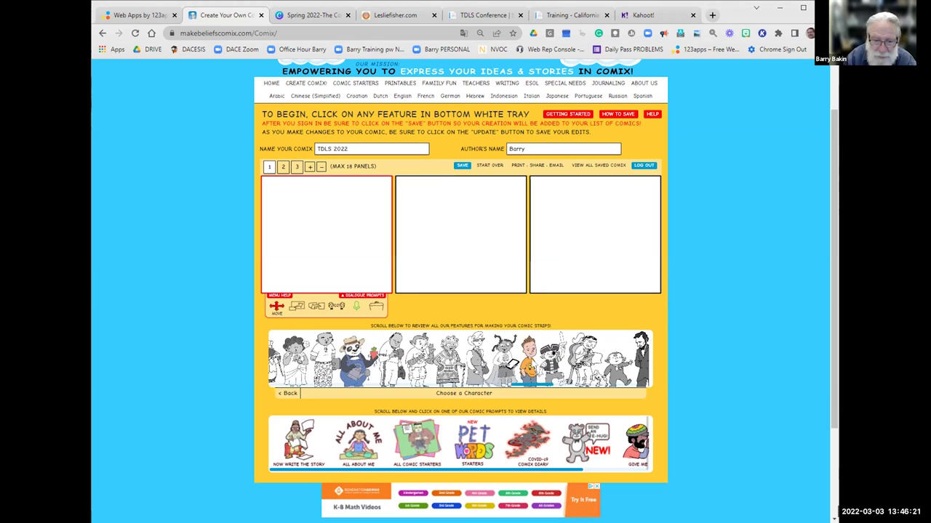
click(533, 364)
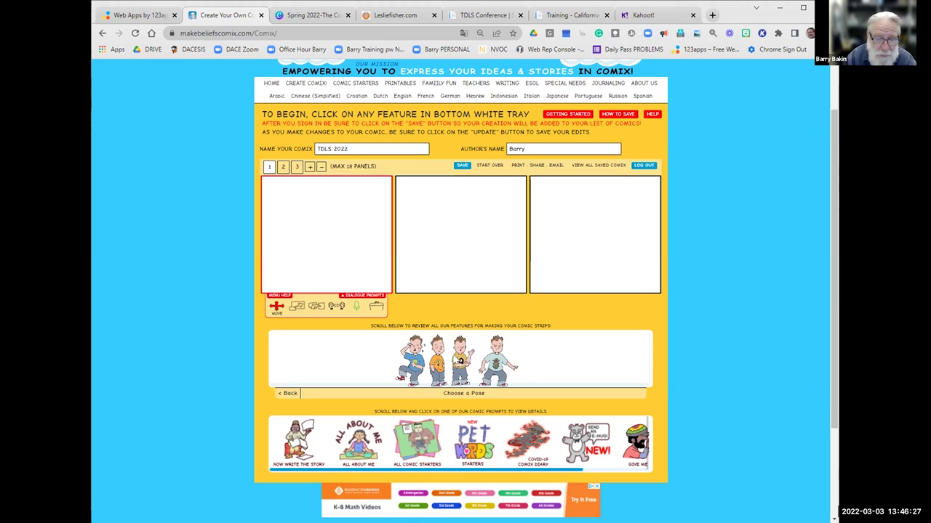
Place the boy's 8-ball pose in panel 1 and move him toward the left edge.
click(460, 360)
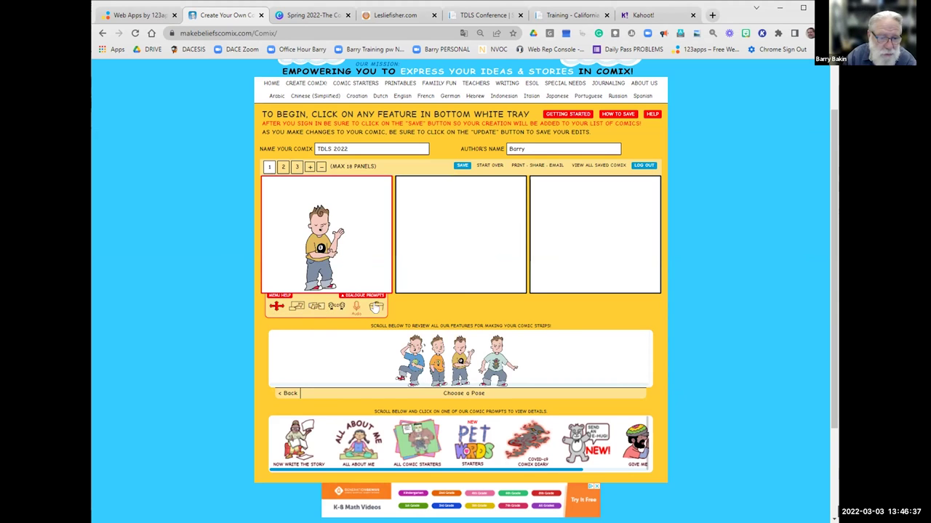
click(276, 306)
drag(320, 249, 289, 248)
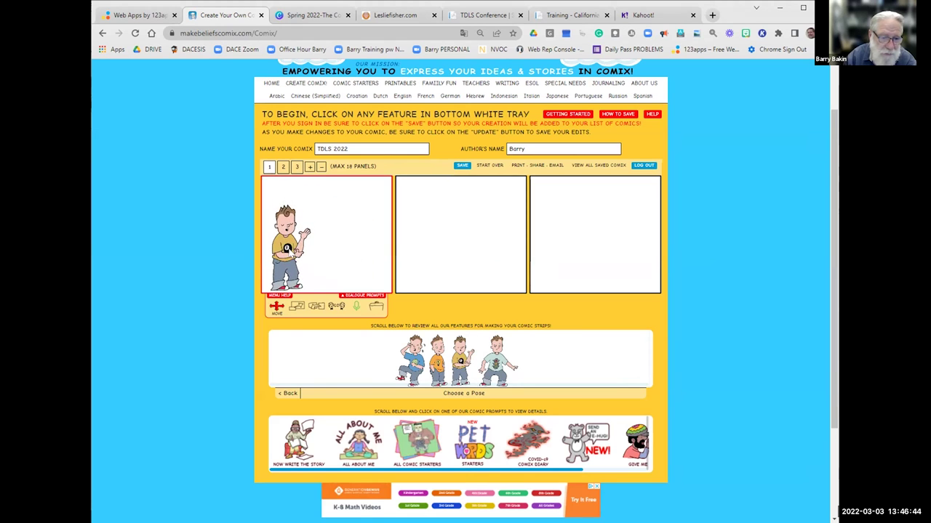
Enlarge the boy with the Scale slider, then flip him twice to restore his facing.
click(295, 308)
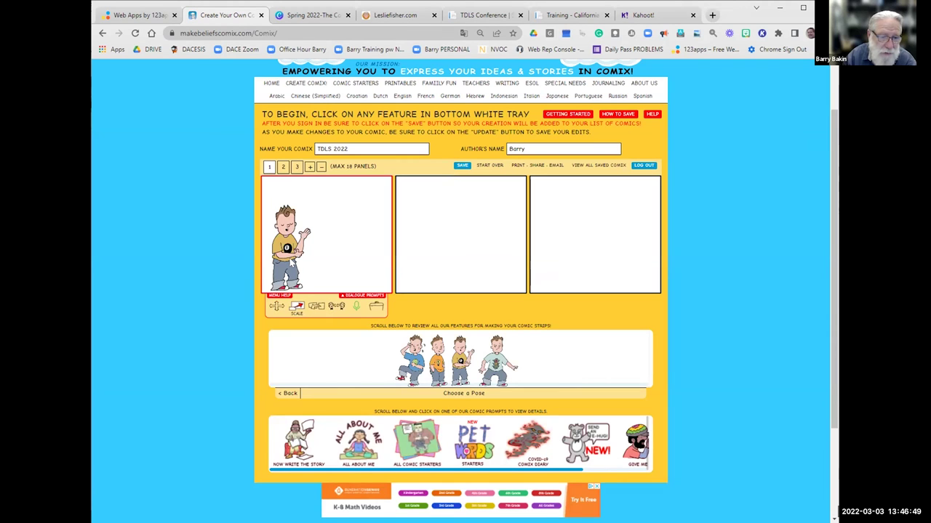
click(291, 263)
drag(299, 318, 314, 317)
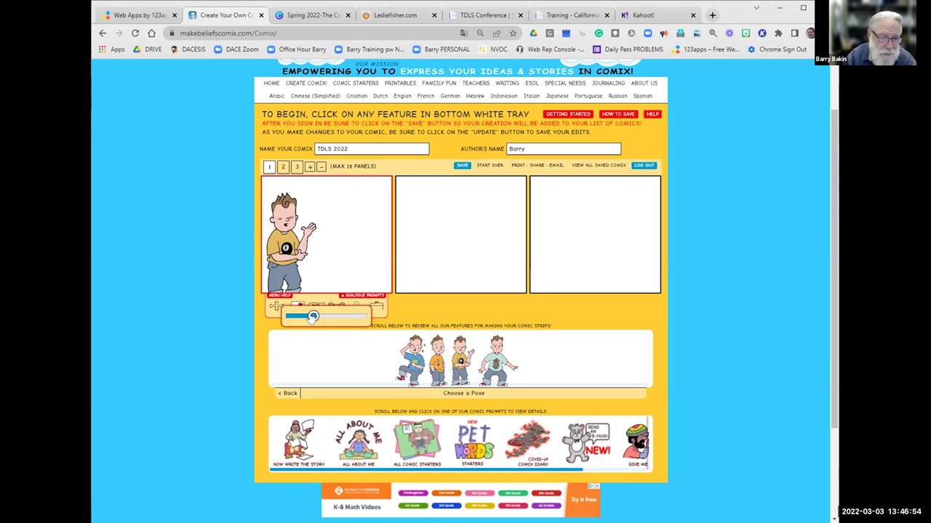
click(325, 269)
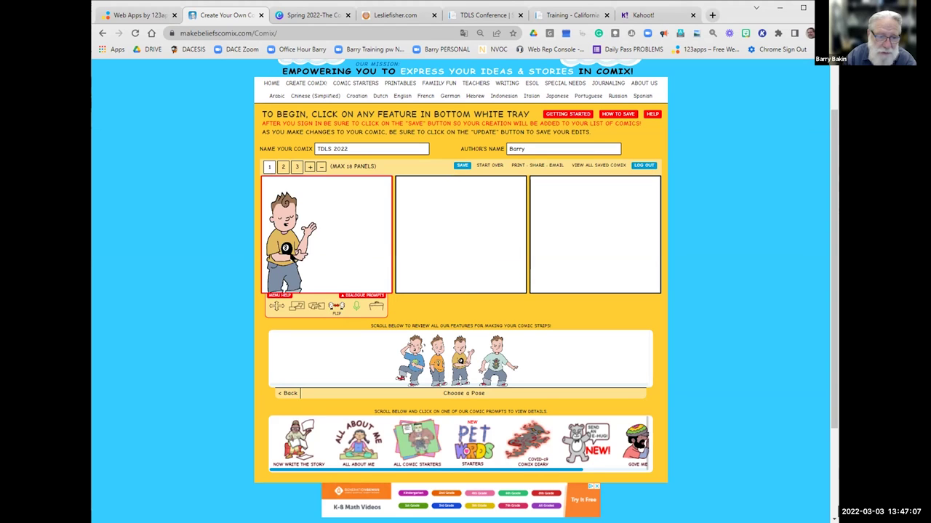
click(336, 306)
click(335, 307)
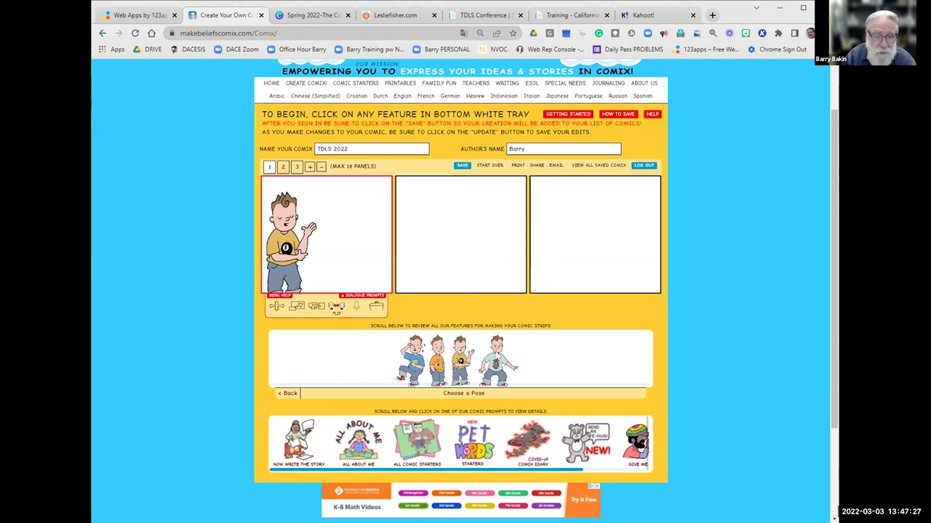
Add a talk balloon to panel 1 and position it beside the boy's head.
click(288, 394)
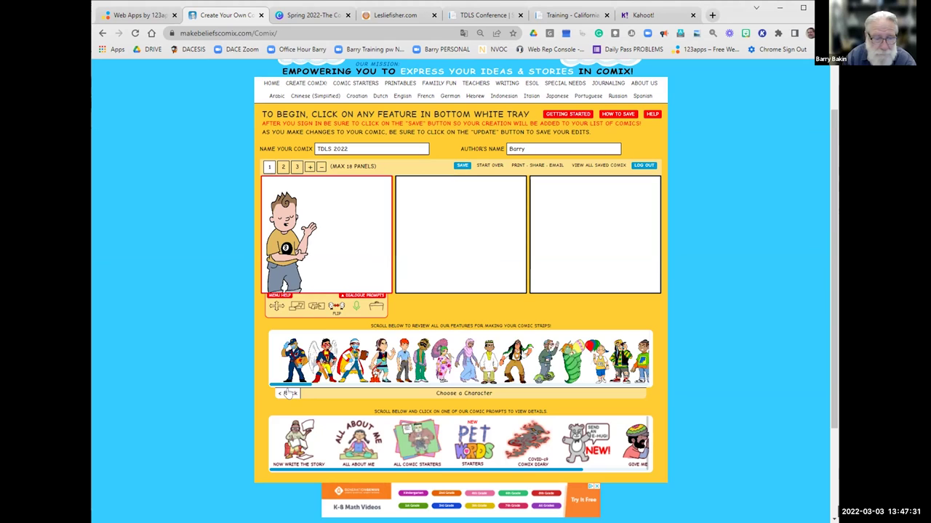
click(288, 394)
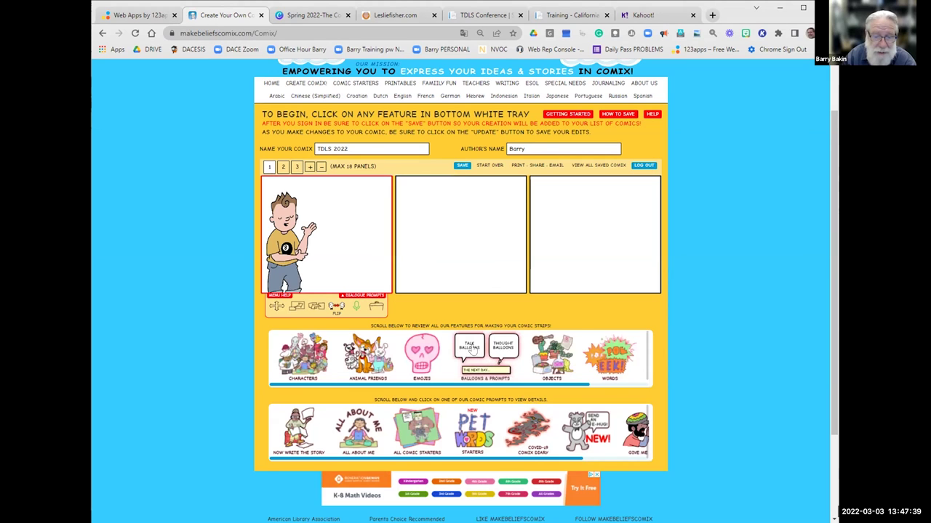
click(471, 349)
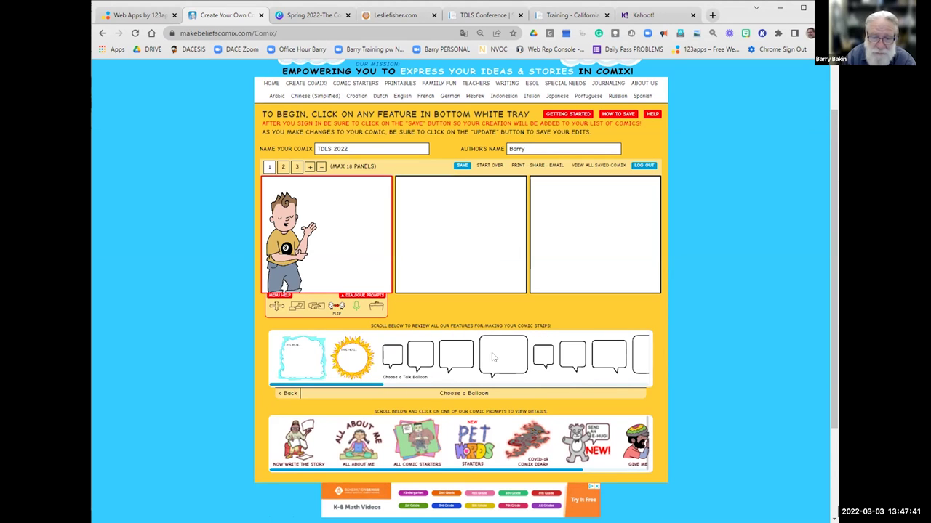
click(394, 365)
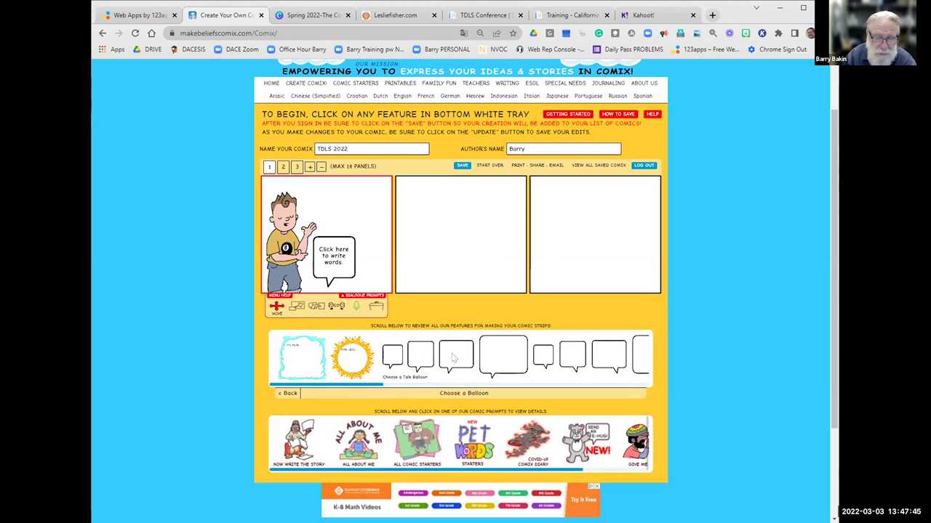
drag(328, 275, 331, 210)
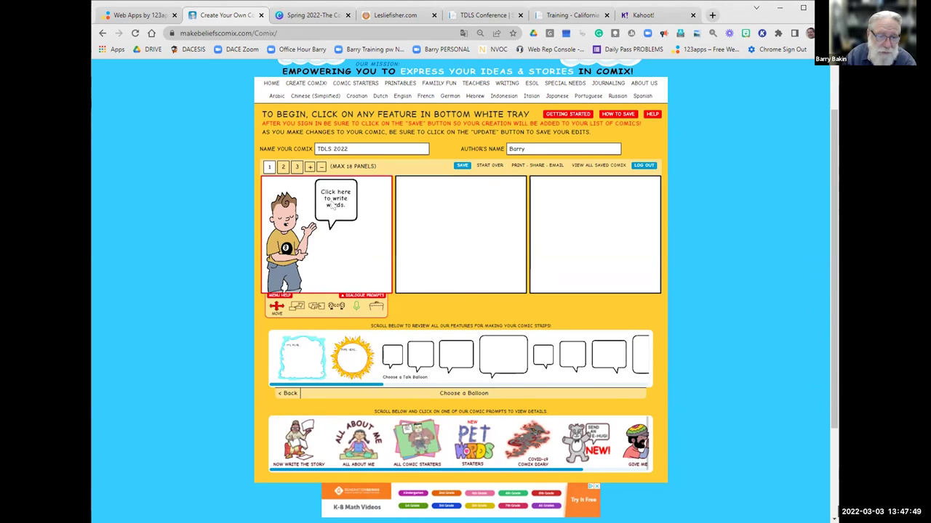
Write the boy's question, correcting it to read 'Have you been to a nice presentation'.
click(334, 206)
text(Have you b)
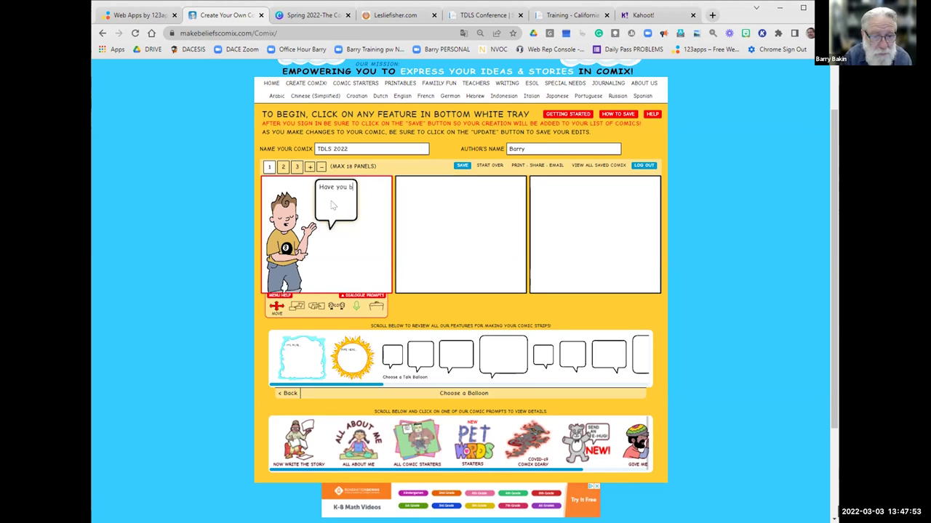
text(een to a)
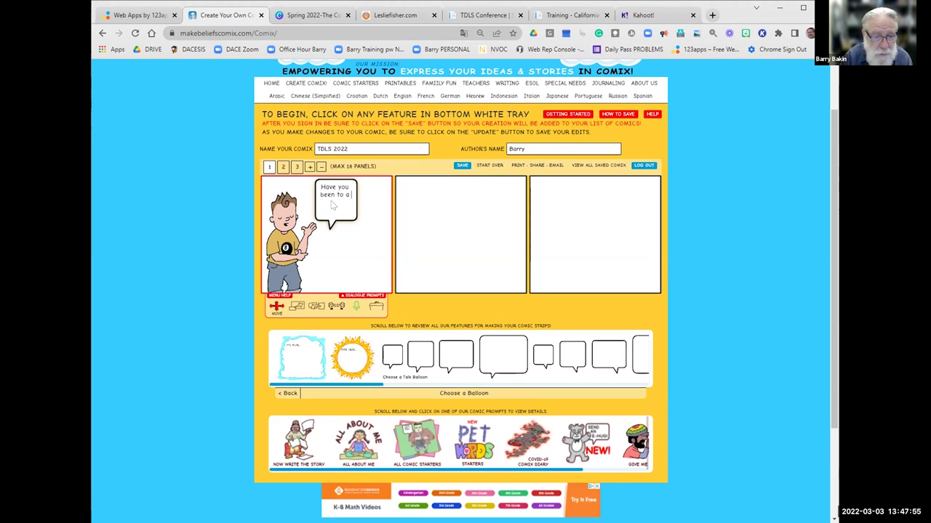
text( redat presen)
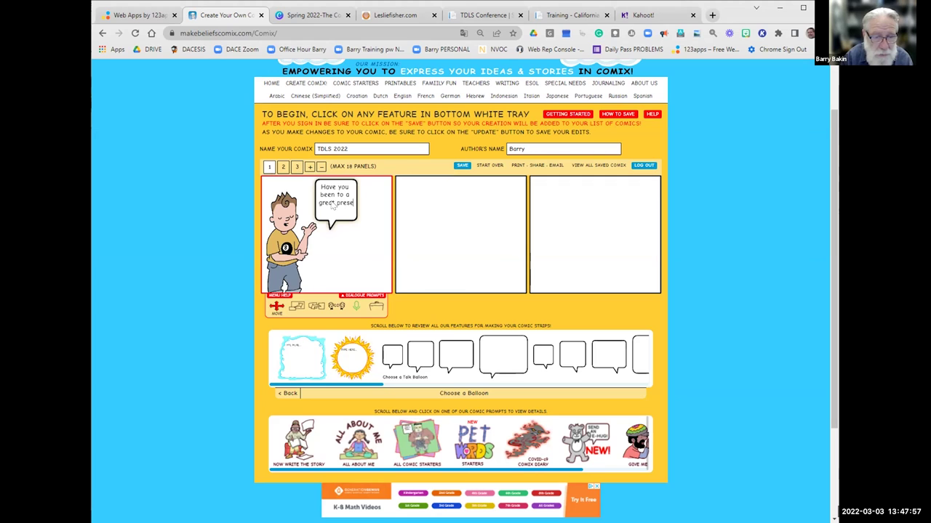
text(tation?)
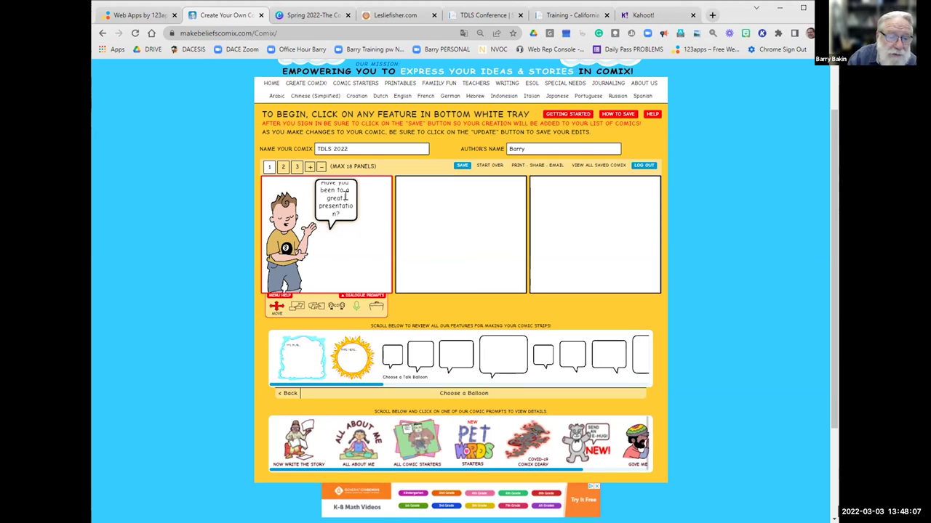
click(345, 197)
key(BackSpace)
key(BackSpace)
key(BackSpace)
key(BackSpace)
key(BackSpace)
key(BackSpace)
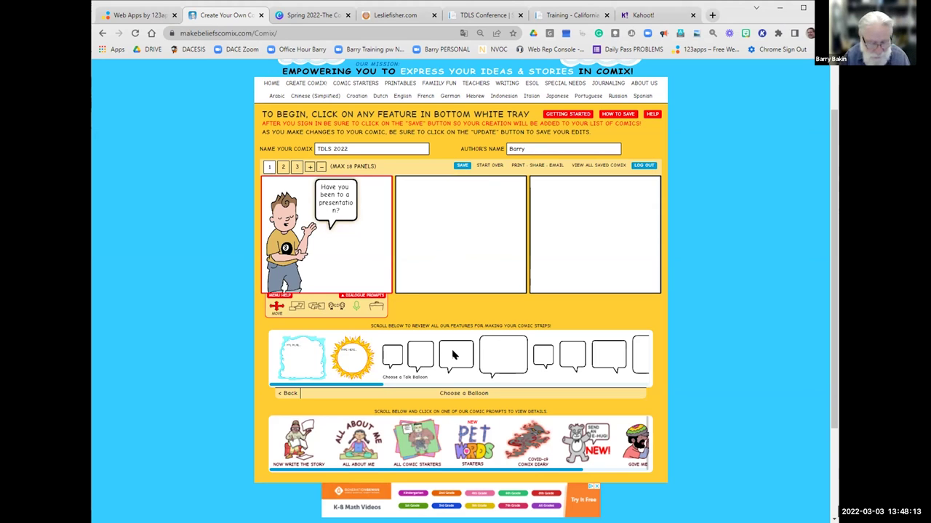
text(nice)
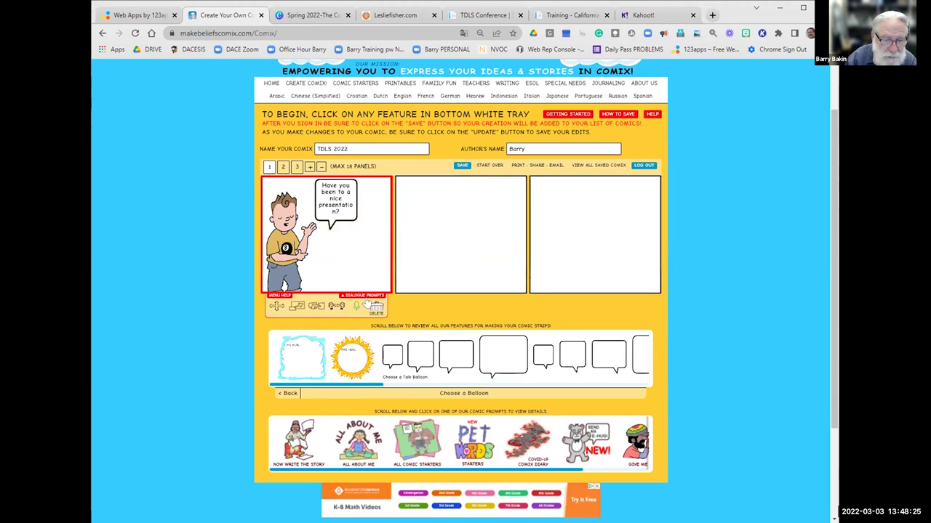
Replace the balloon with a new talk balloon reading 'Have you been to a great presentation yet?'.
key(Delete)
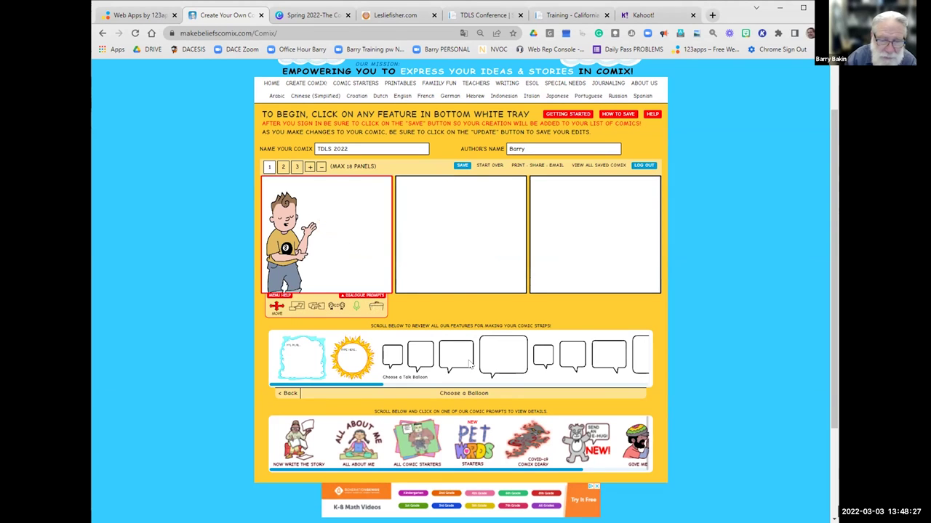
click(462, 364)
drag(320, 248, 347, 193)
click(342, 204)
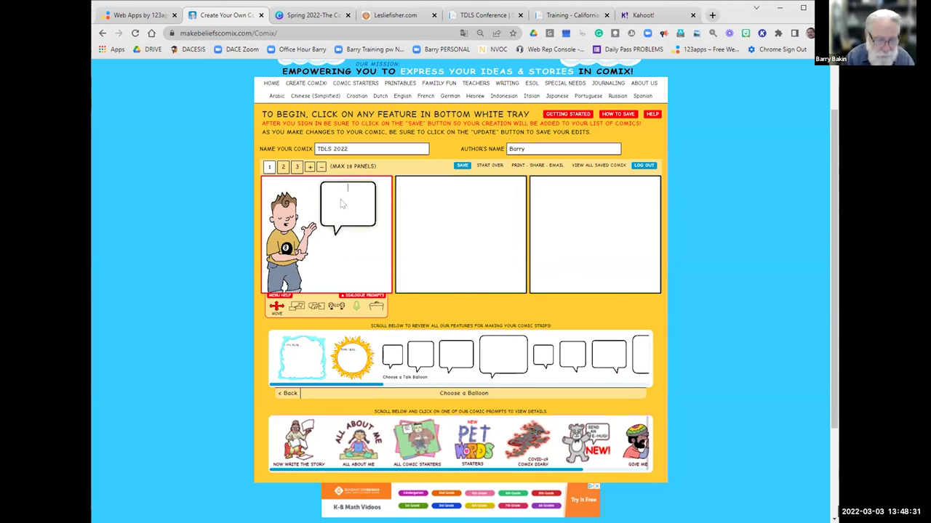
text(Have y)
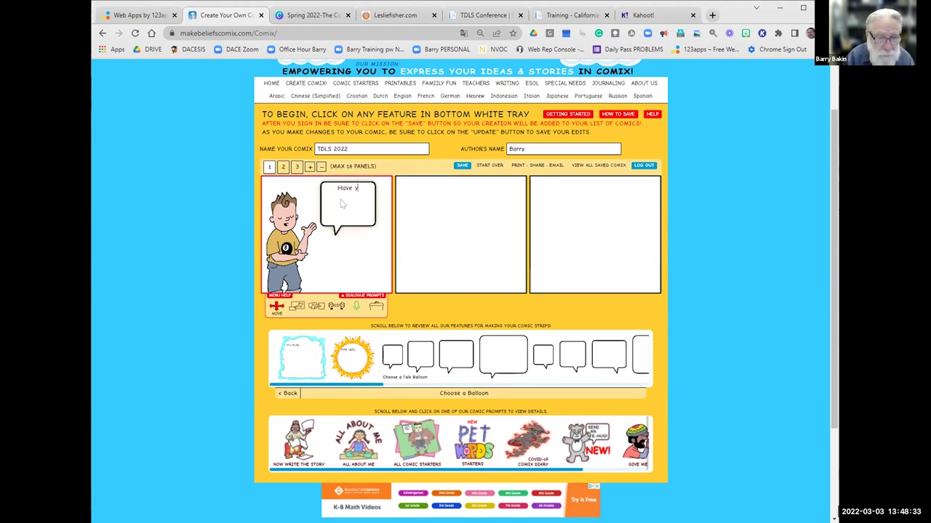
text(ou been to a g)
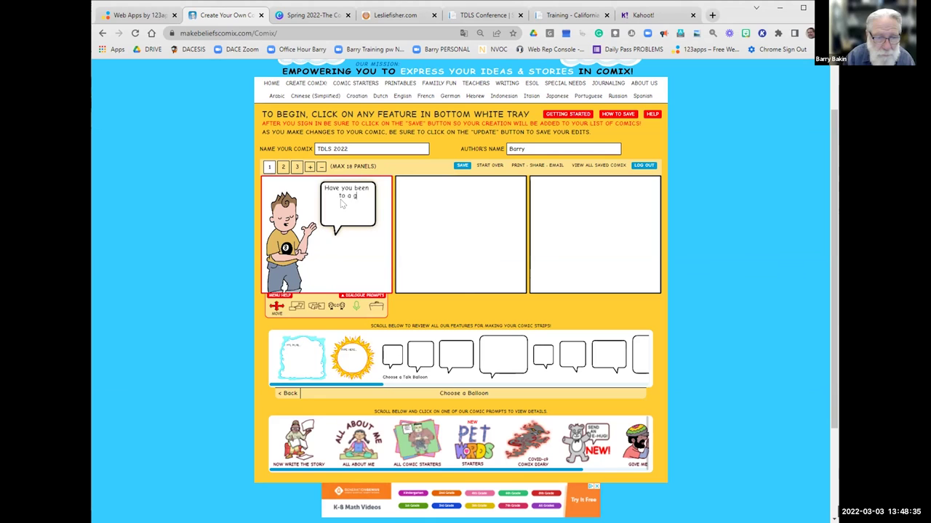
text(reat present)
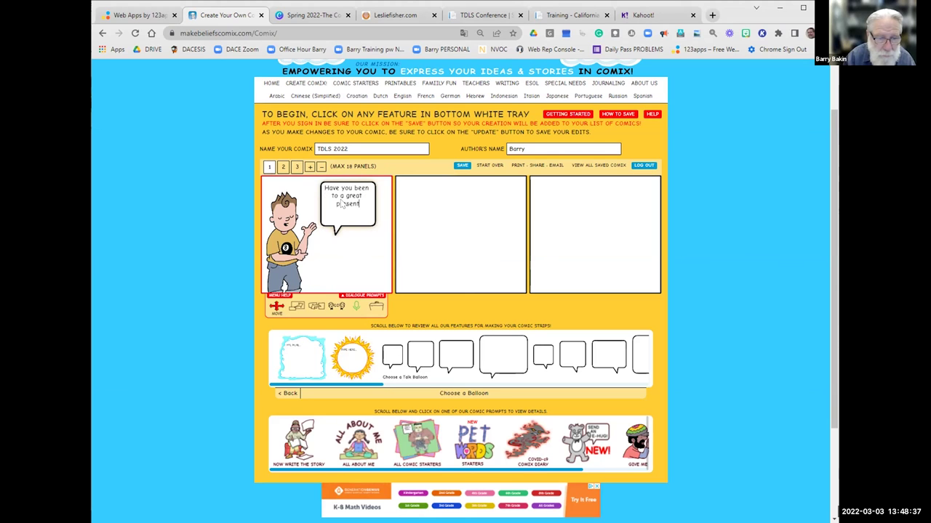
text(ation yet?)
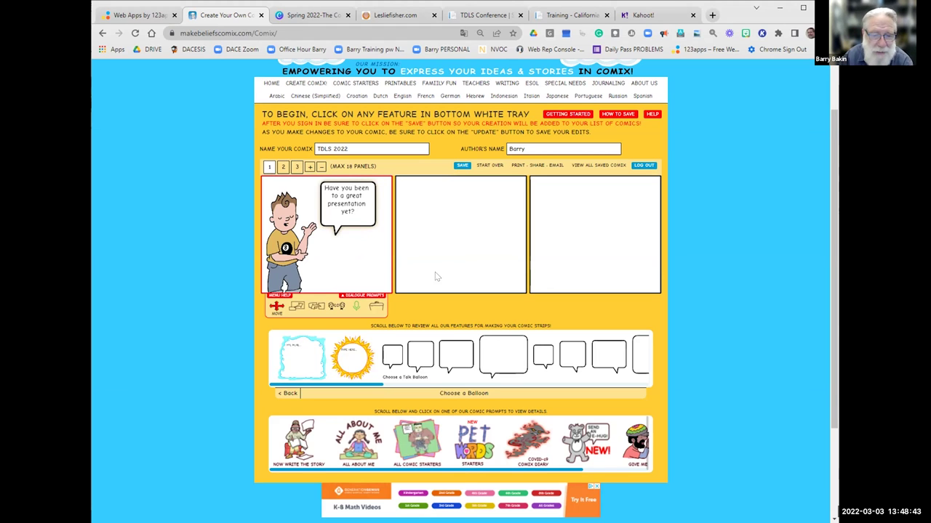
Select panel 2 and place the woman in the yellow-jacket pose, nudged slightly sideways.
click(459, 268)
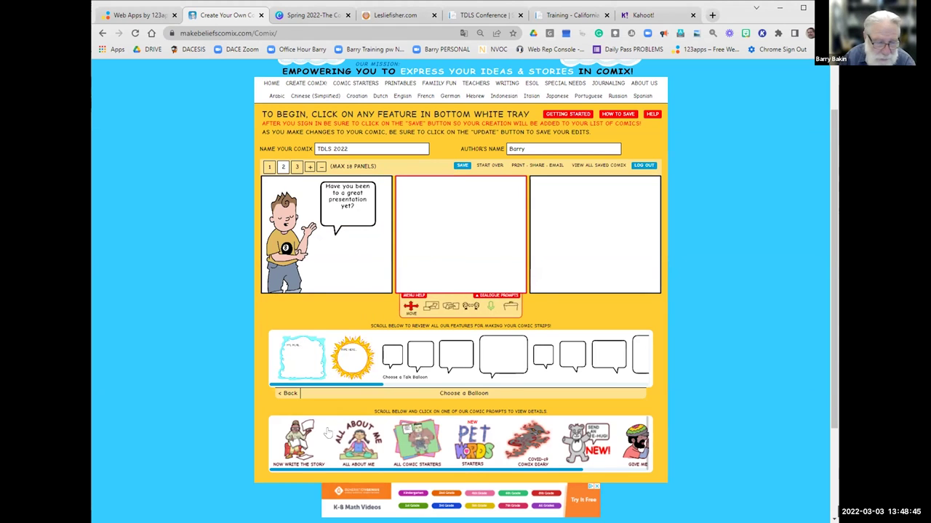
click(288, 393)
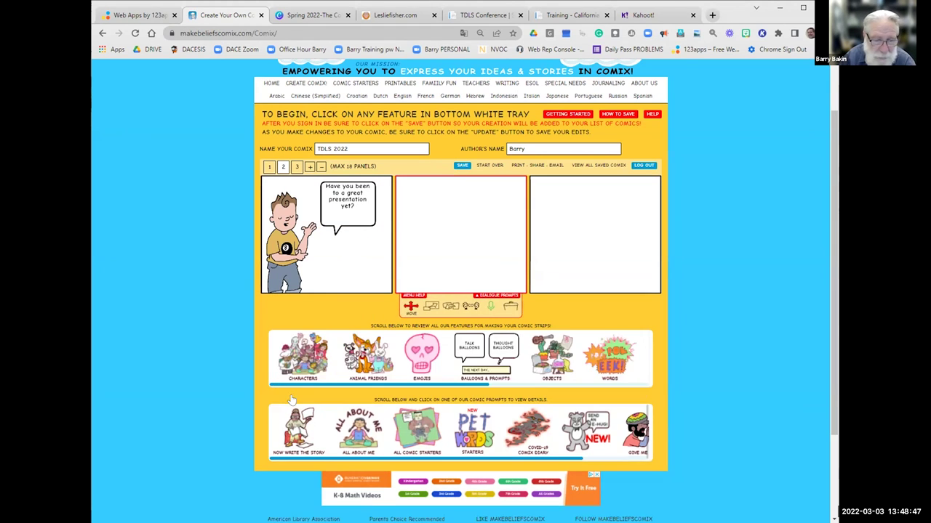
click(314, 358)
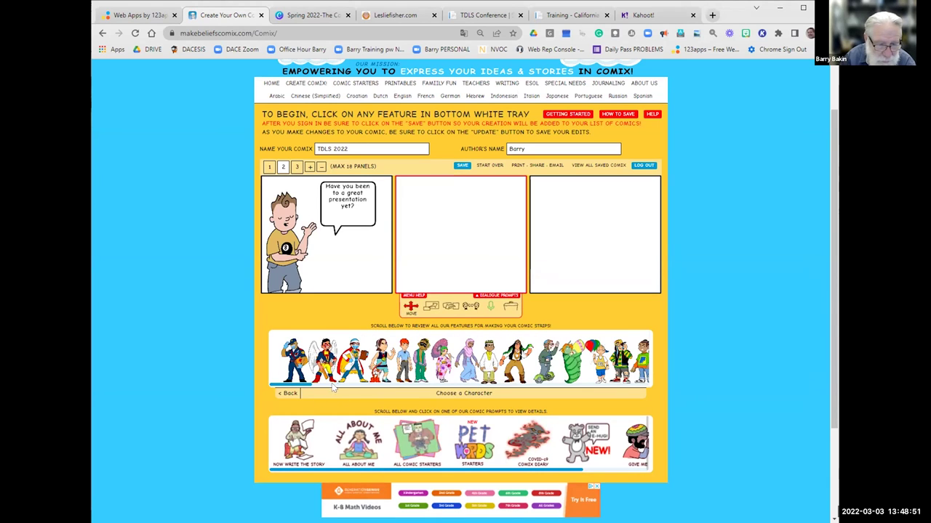
click(376, 385)
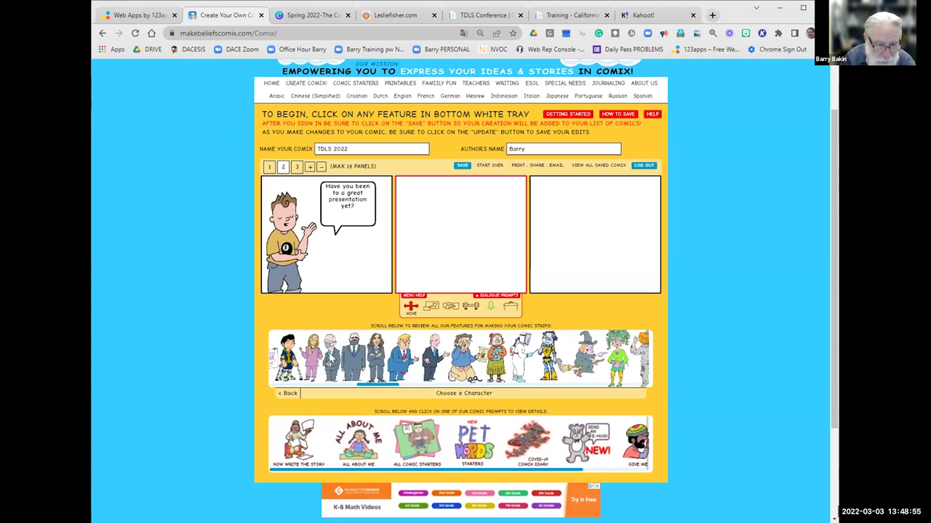
click(315, 359)
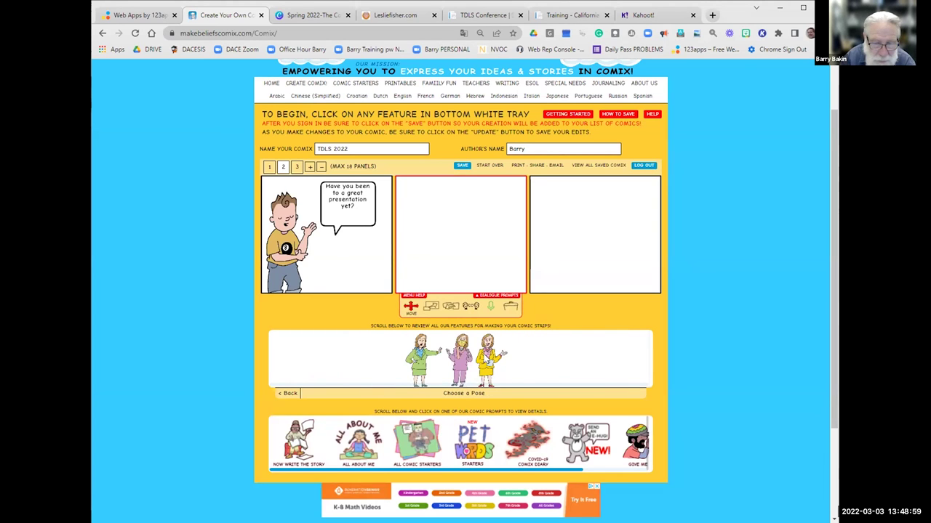
click(486, 357)
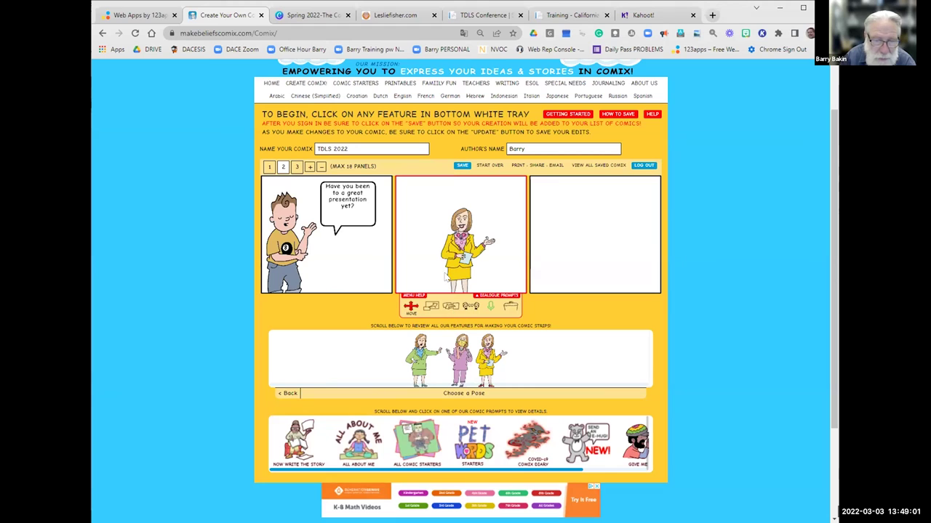
drag(461, 255, 486, 257)
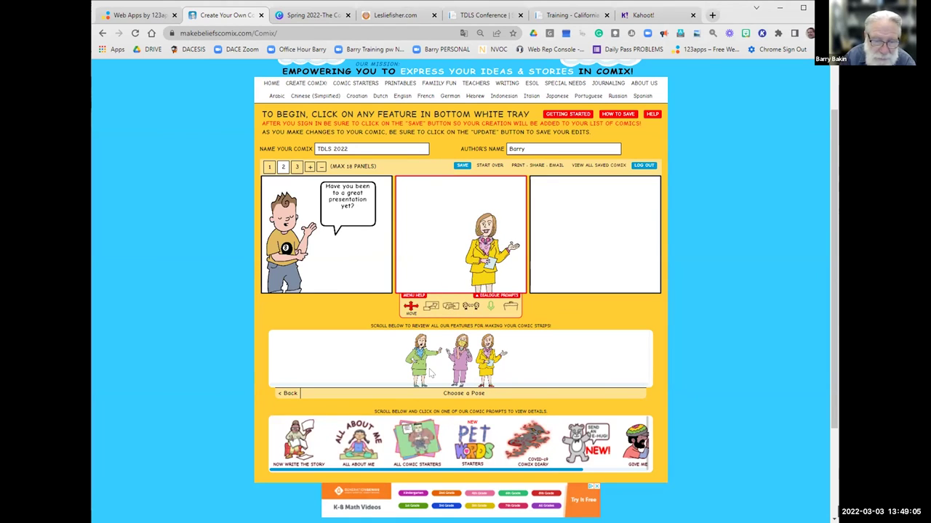
Add a talk balloon to panel 2 and move it beside the woman's head.
click(287, 395)
click(287, 395)
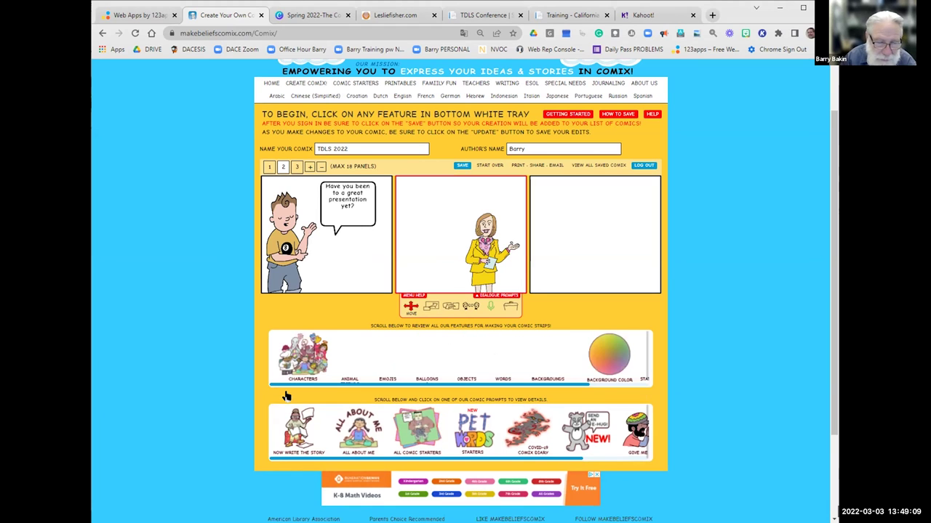
click(485, 354)
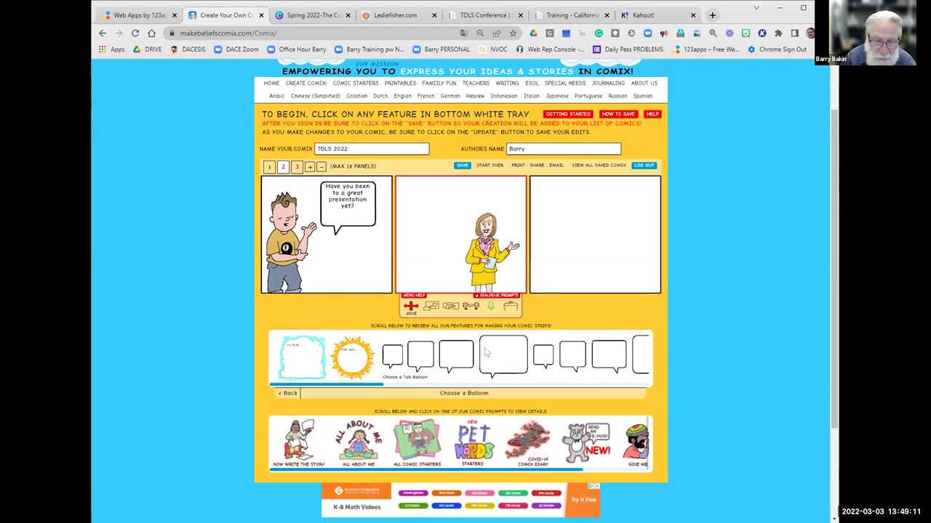
click(575, 359)
drag(469, 260, 448, 212)
Write the woman's reply: 'Yes!', a colleague's name, then 'webinar was great!'.
click(442, 207)
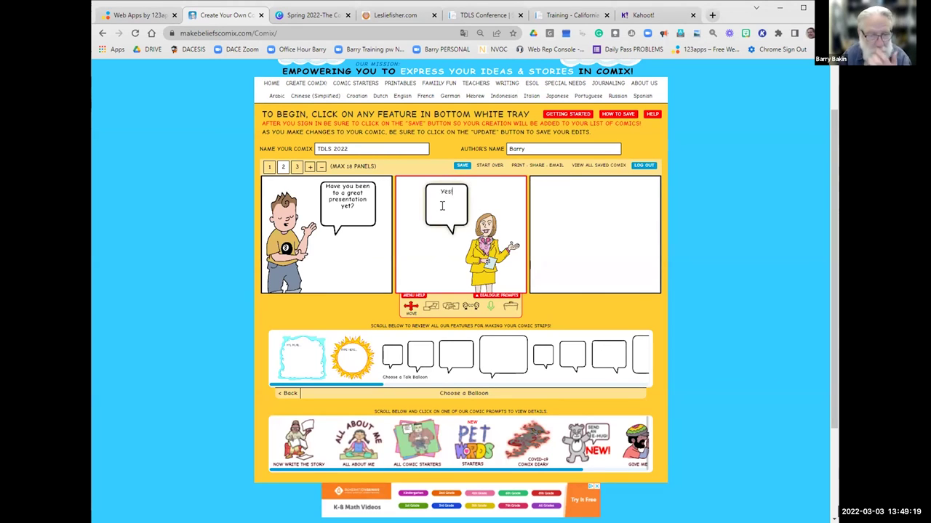
text(Yes! Farza)
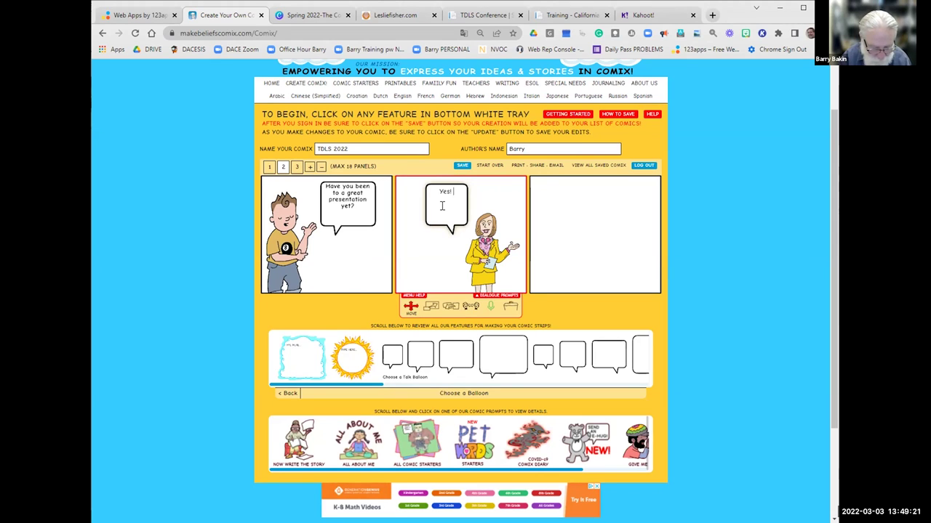
text(no)
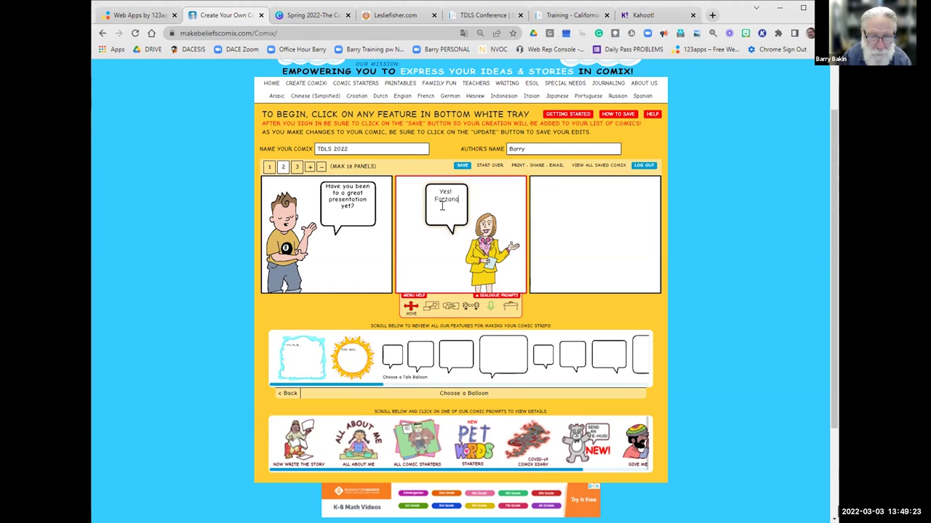
text('s presentation)
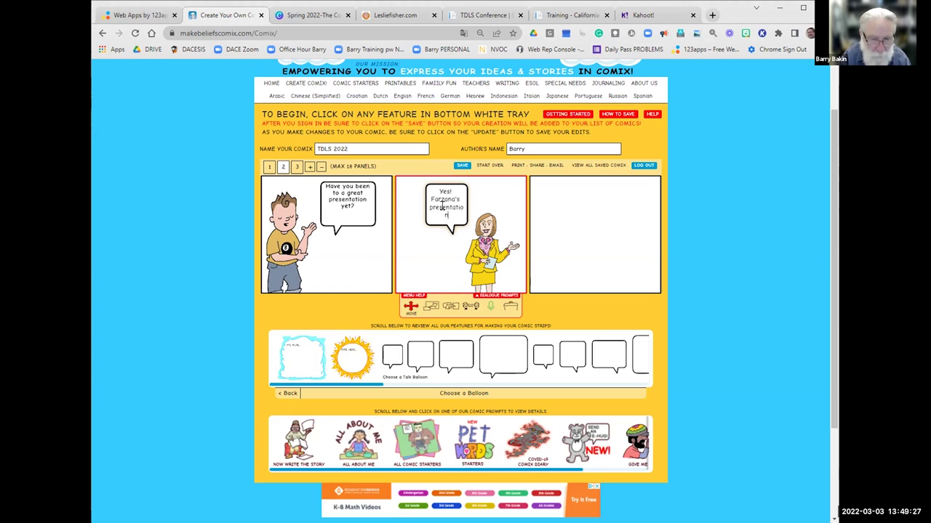
key(BackSpace)
key(BackSpace)
key(BackSpace)
key(BackSpace)
key(BackSpace)
key(BackSpace)
key(BackSpace)
key(BackSpace)
key(BackSpace)
key(BackSpace)
key(BackSpace)
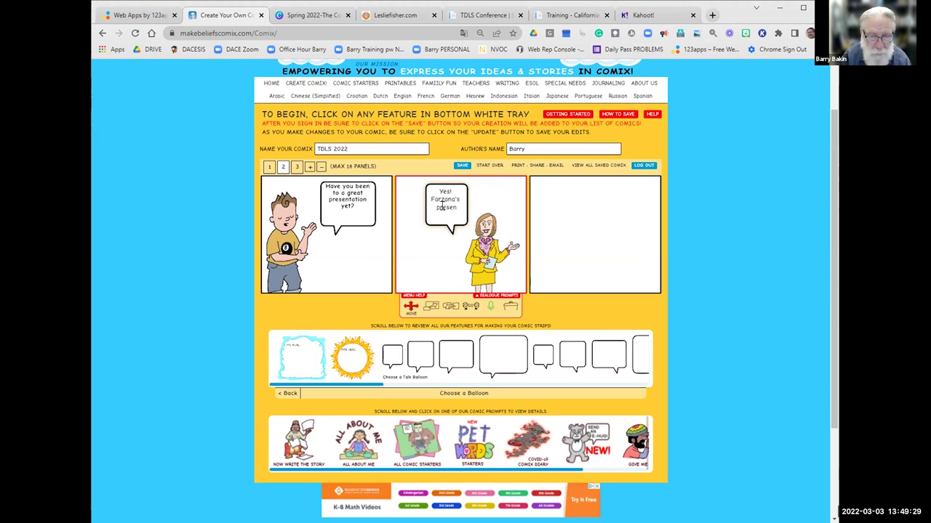
key(BackSpace)
text(webinar was)
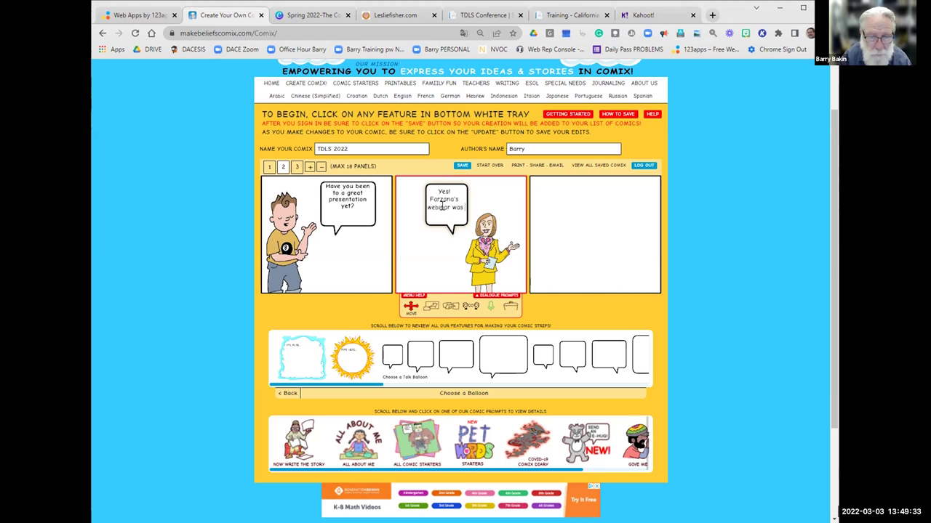
text( great!)
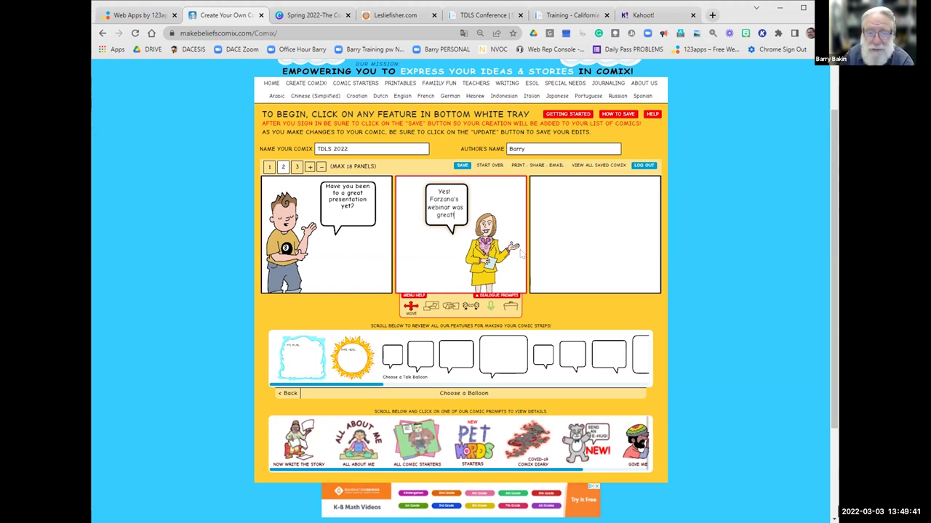
Remove panel 3 with confirmation, then save 'TDLS 2022' online and dismiss the saved notice.
click(623, 221)
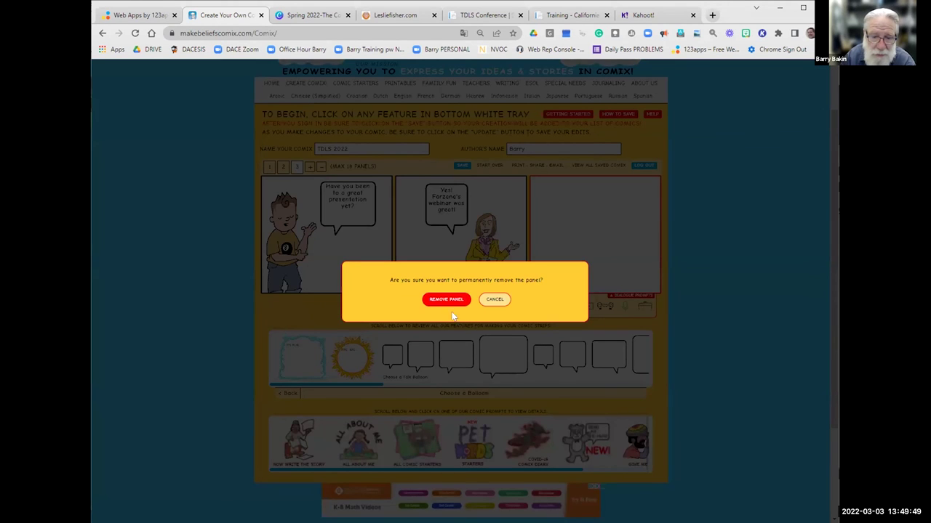
click(446, 299)
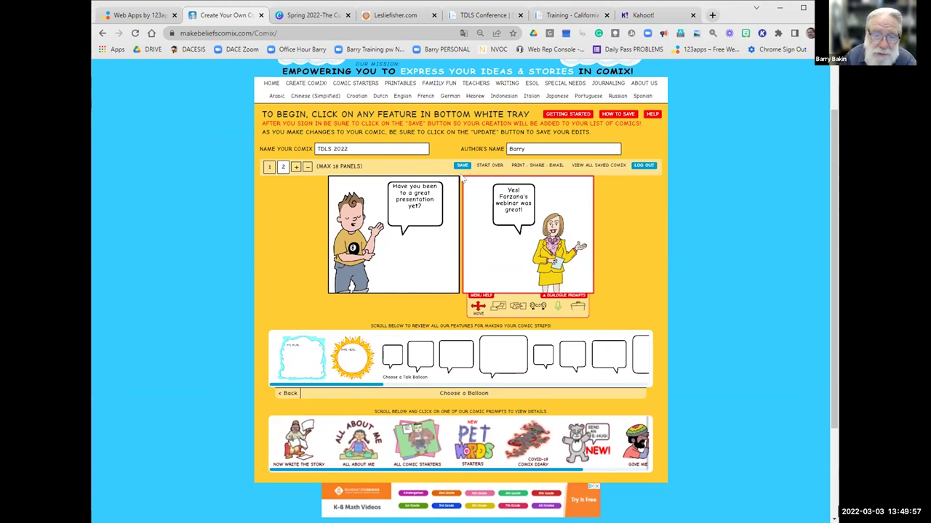
click(458, 168)
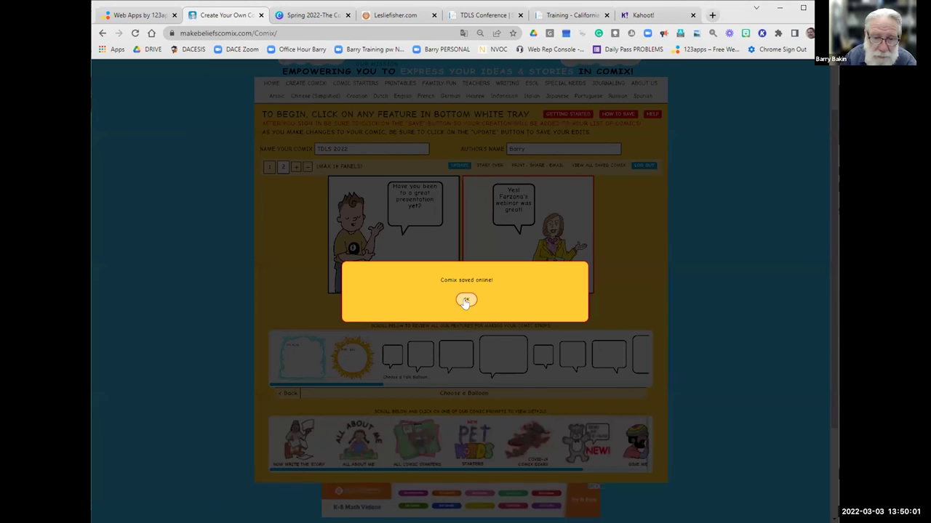
click(466, 301)
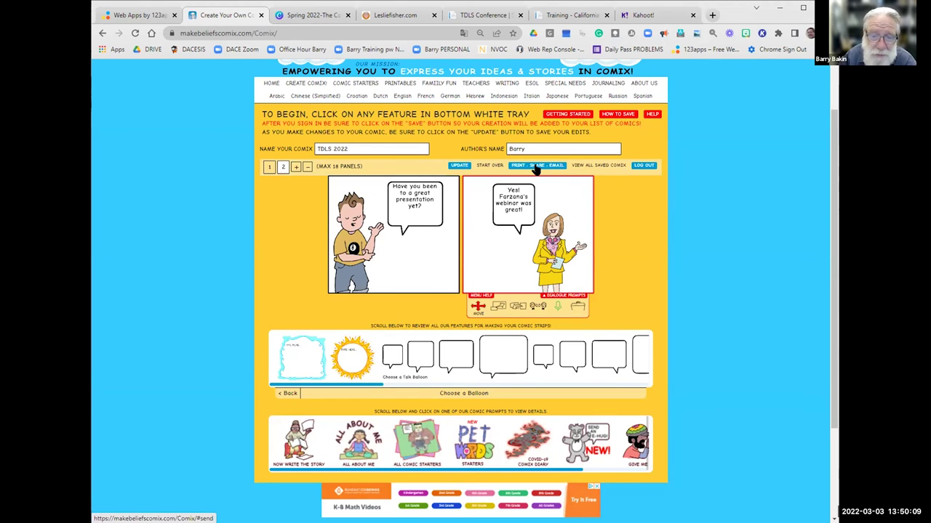
Under Print - Share - Email, enter the sender's name and e-mail and the recipient's address, then send.
click(534, 166)
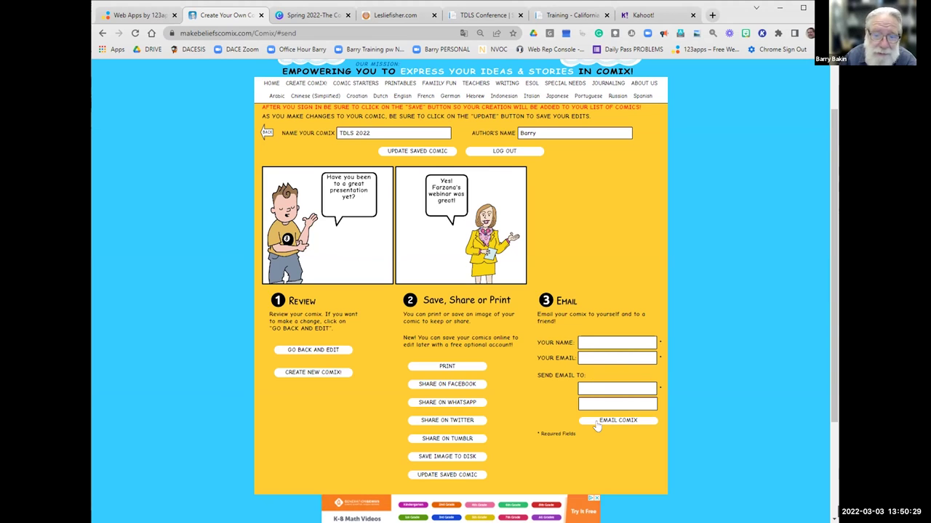
click(599, 336)
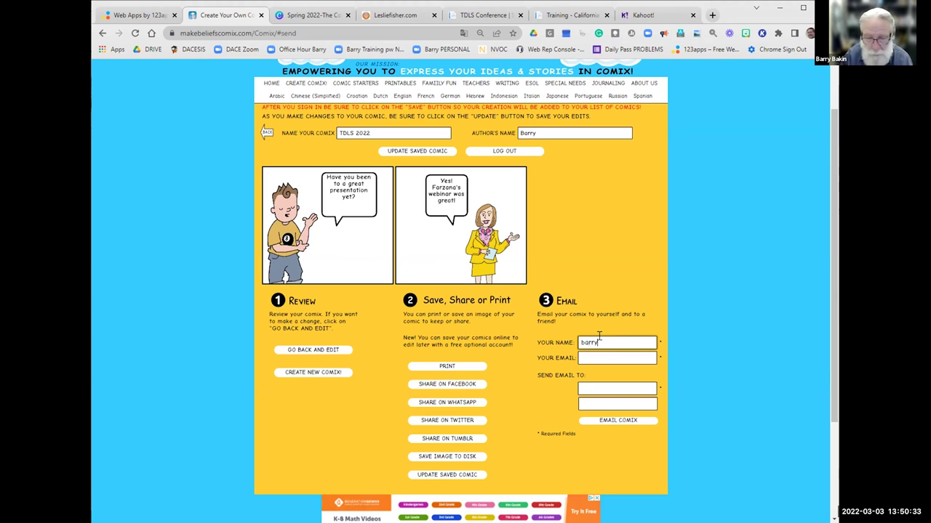
click(581, 358)
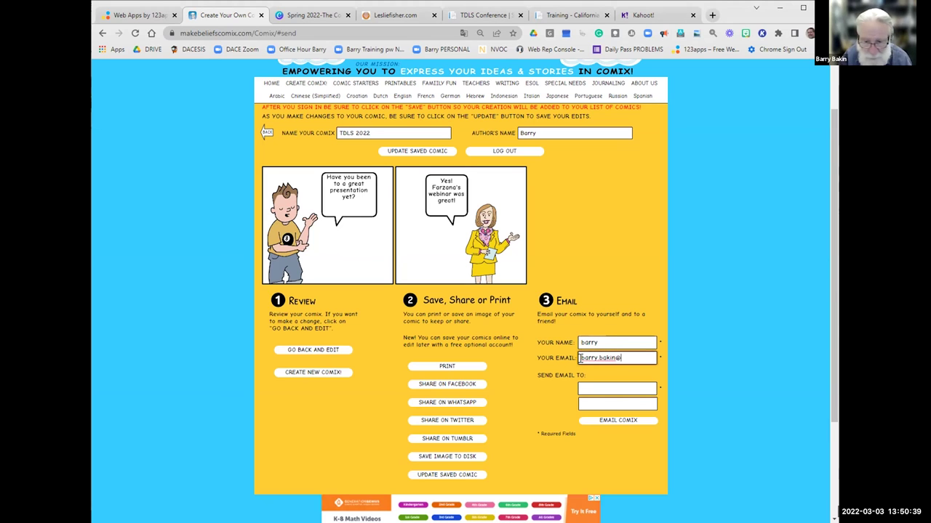
click(586, 388)
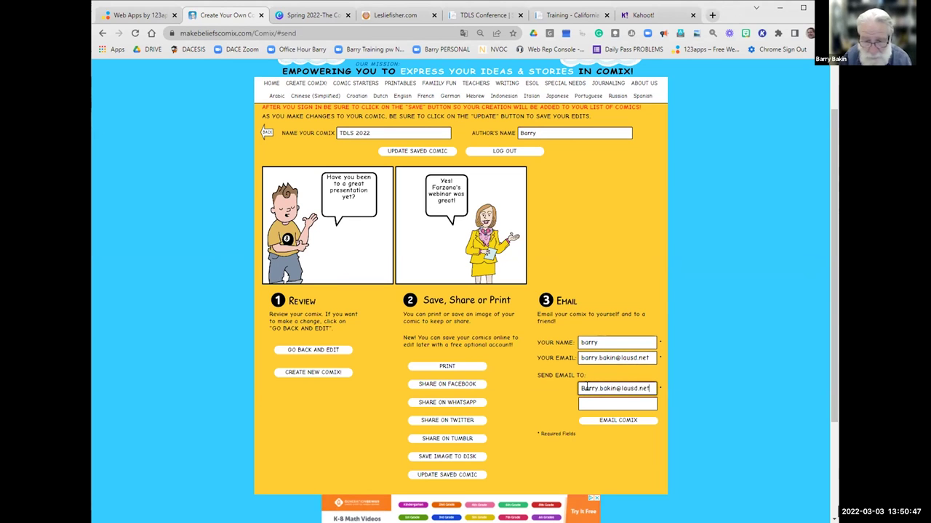
click(618, 422)
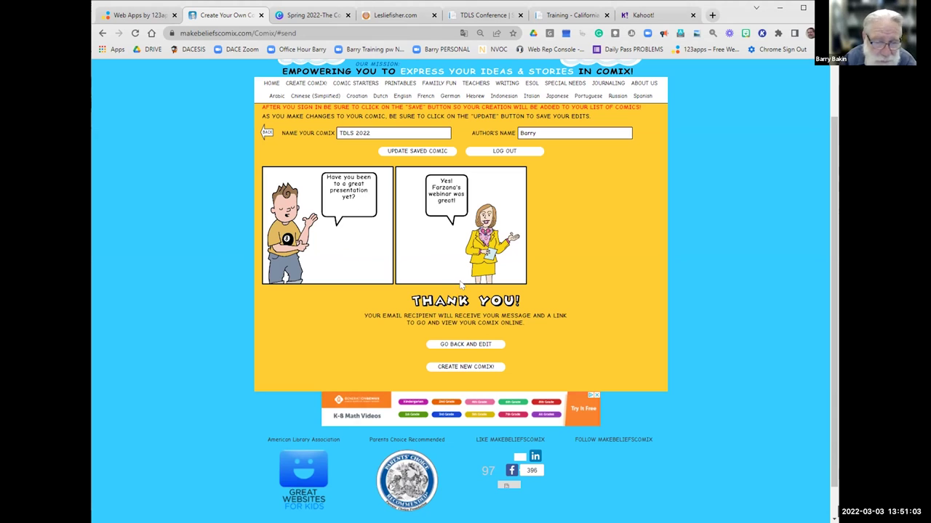
Discard the current comic for a blank one, and confirm TDLS 2022 appears among saved comics.
click(463, 369)
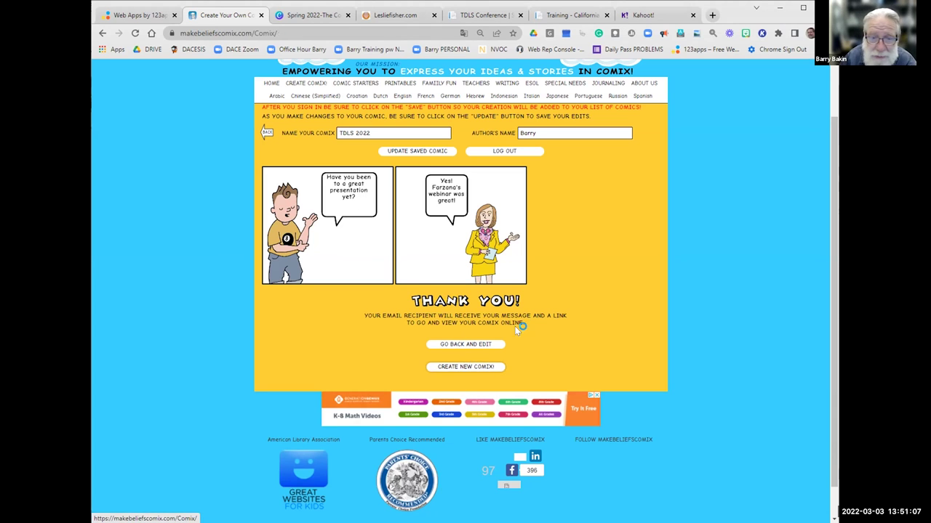
click(461, 300)
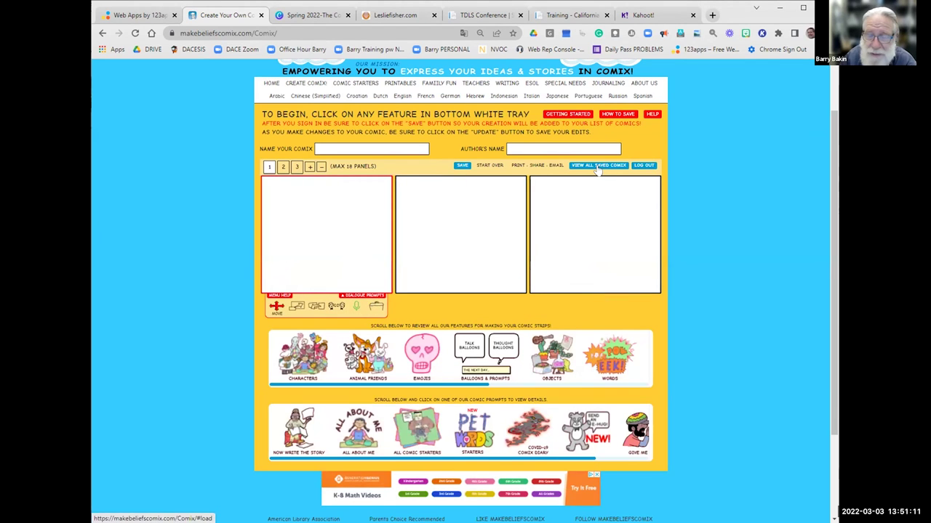
click(598, 166)
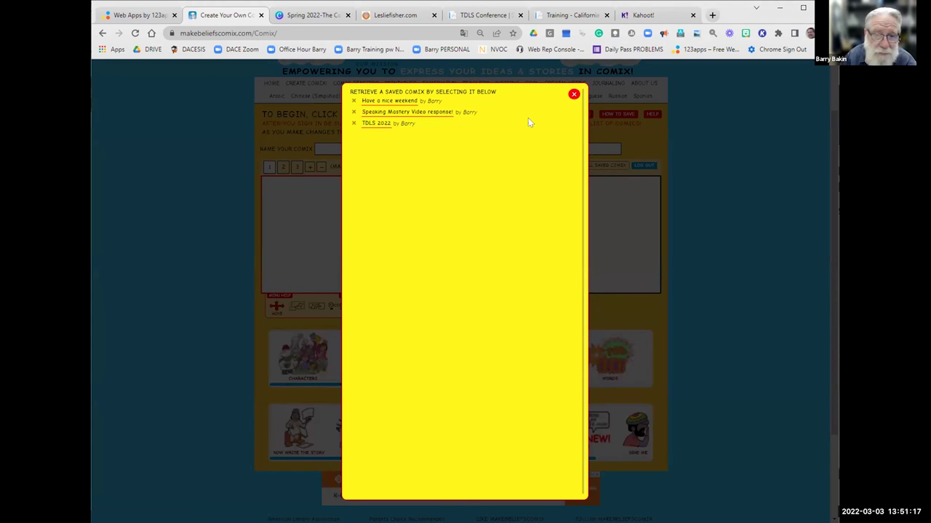
click(573, 96)
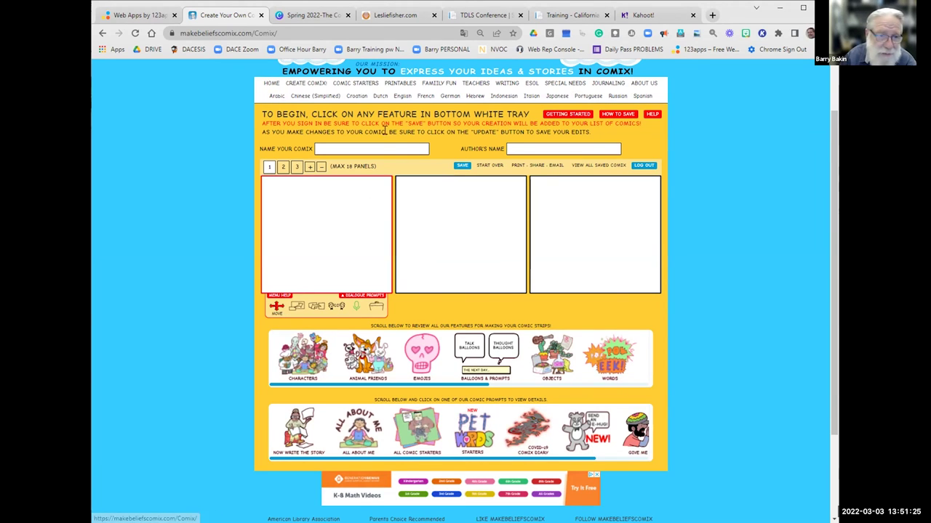
Bring up the 'All About Me' Comic Strip Starters and scroll through its prompt templates.
mouse_move(356, 86)
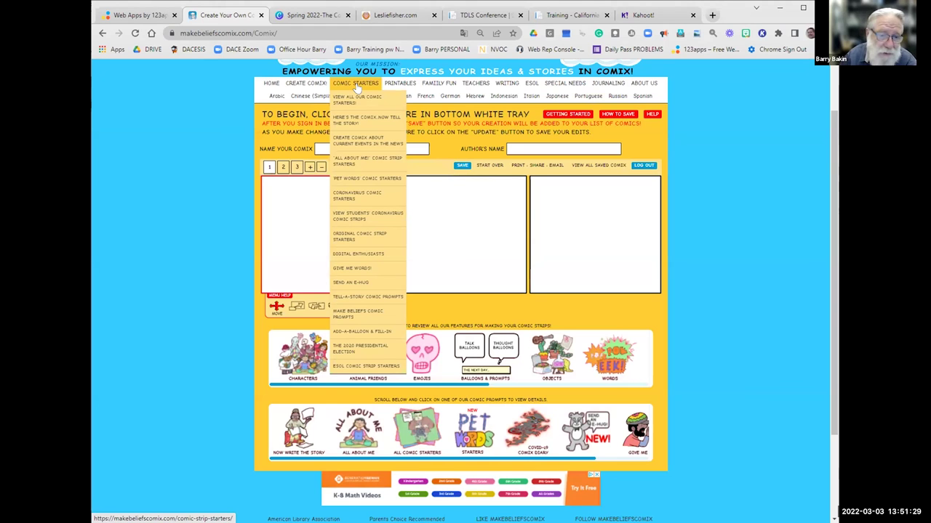
click(359, 166)
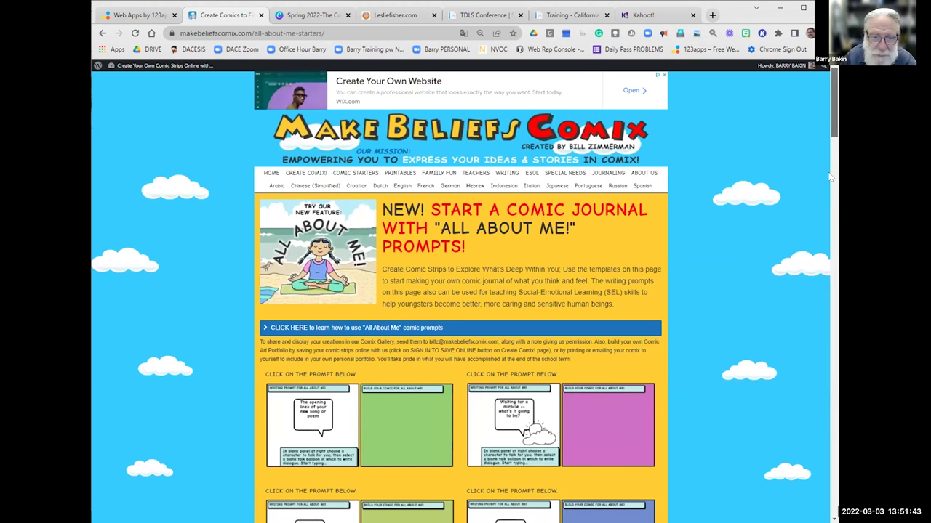
scroll(831, 177, down, 8)
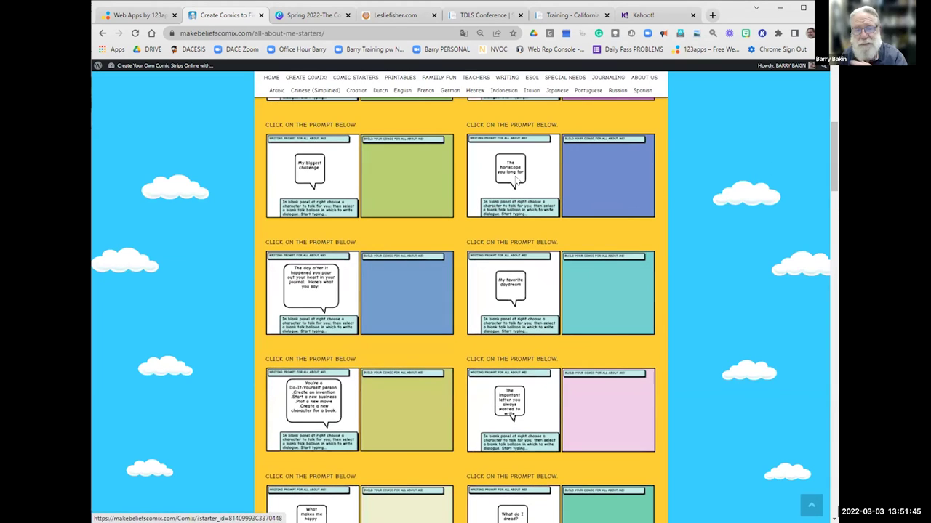